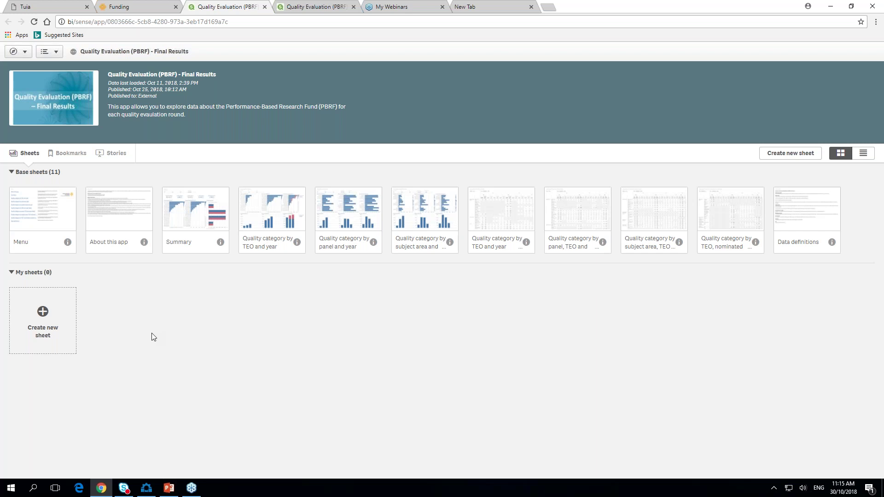
Open the Menu sheet of the PBRF Final Results app and advance past About this app to the Summary sheet
left_click(29, 215)
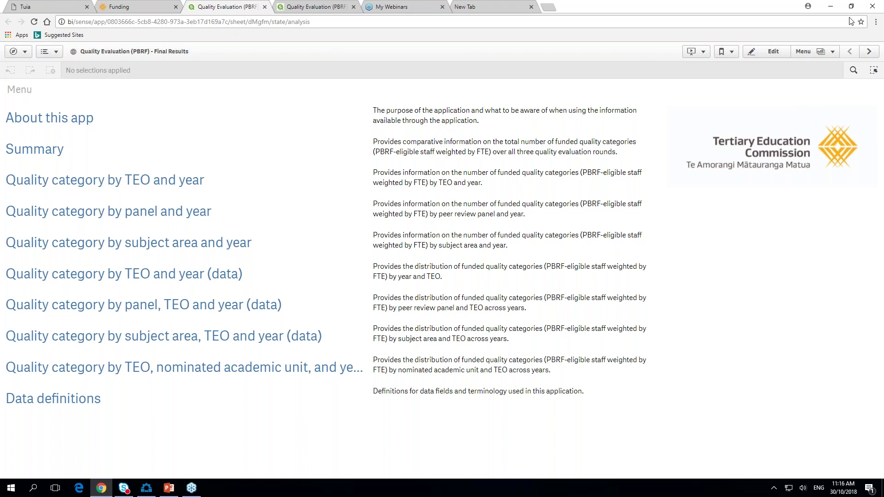
left_click(868, 54)
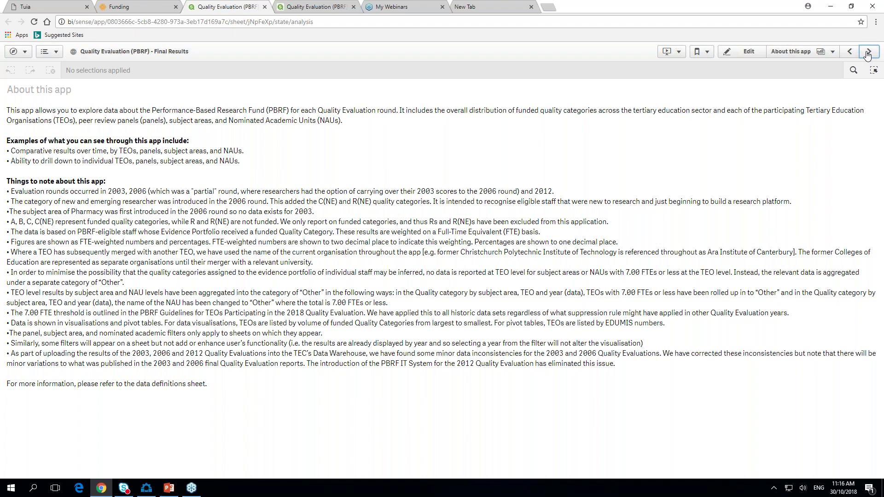
left_click(868, 54)
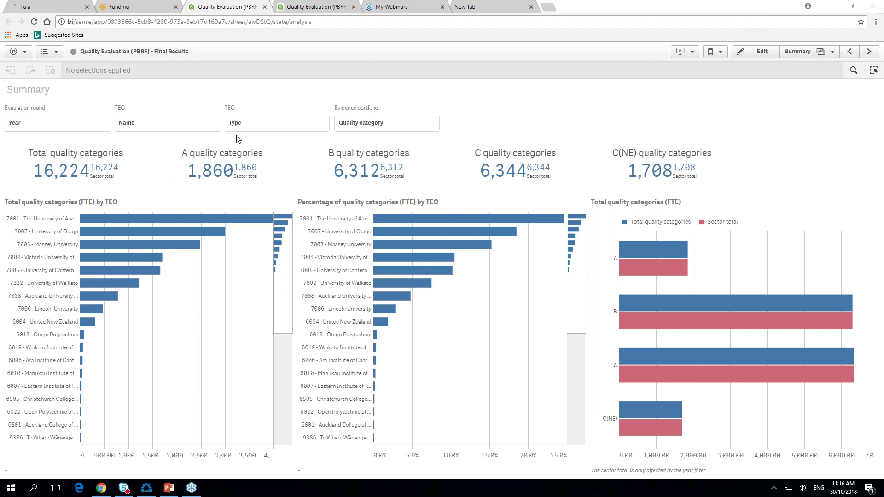
Search the TEO names for "university of", filter the Summary sheet to University of Canterbury, and clear that selection
left_click(184, 131)
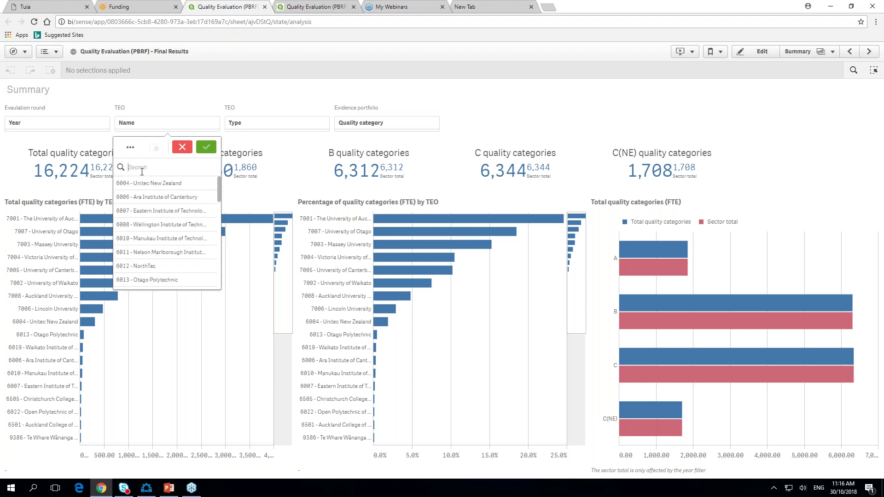
type("universot")
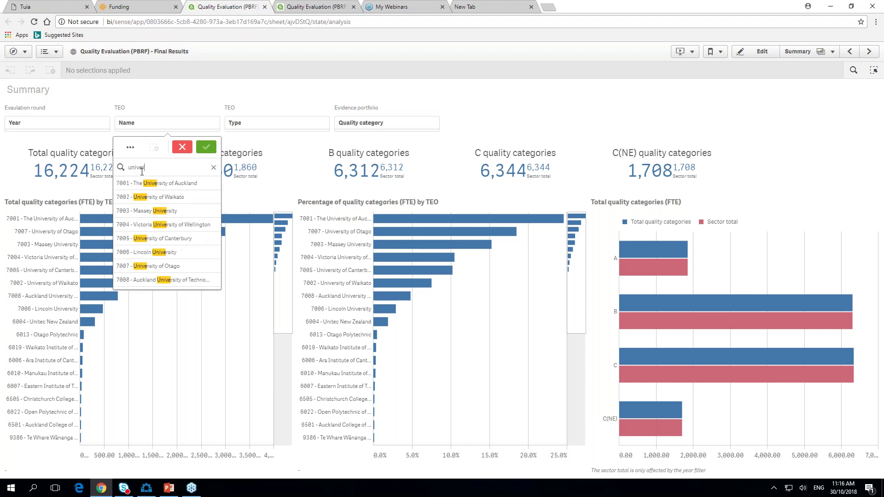
key("BackSpace")
key("BackSpace")
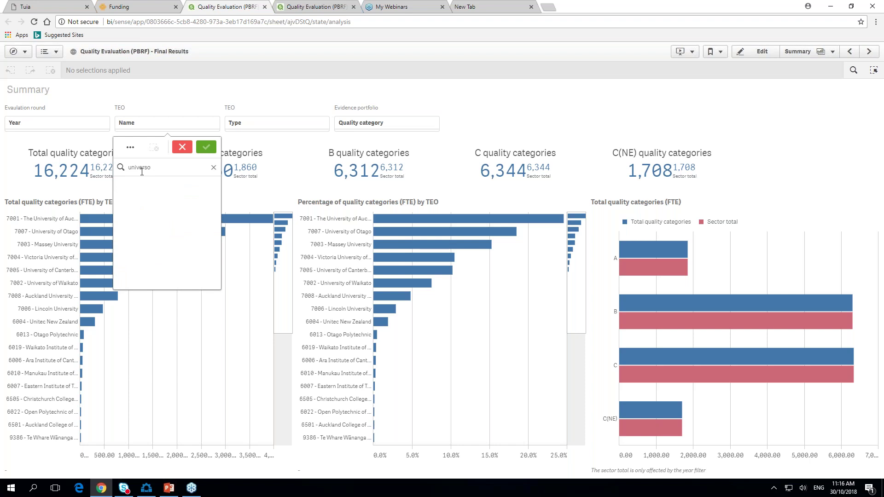
type("ity of")
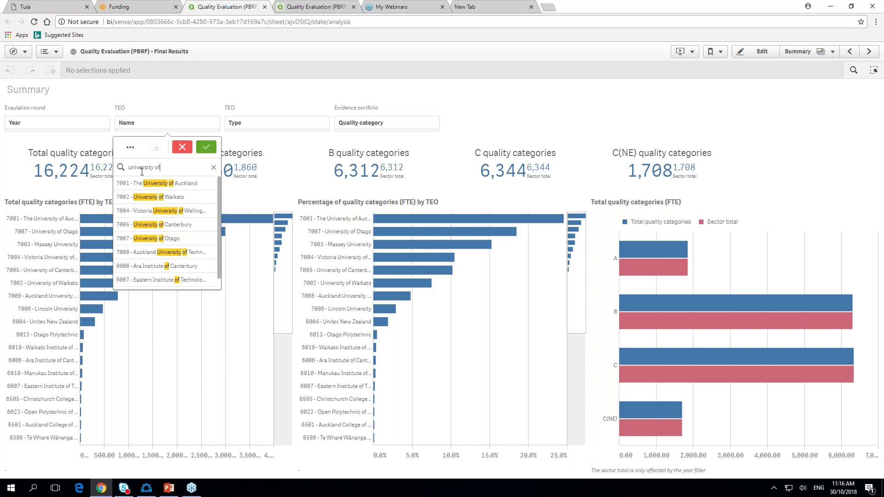
left_click(161, 225)
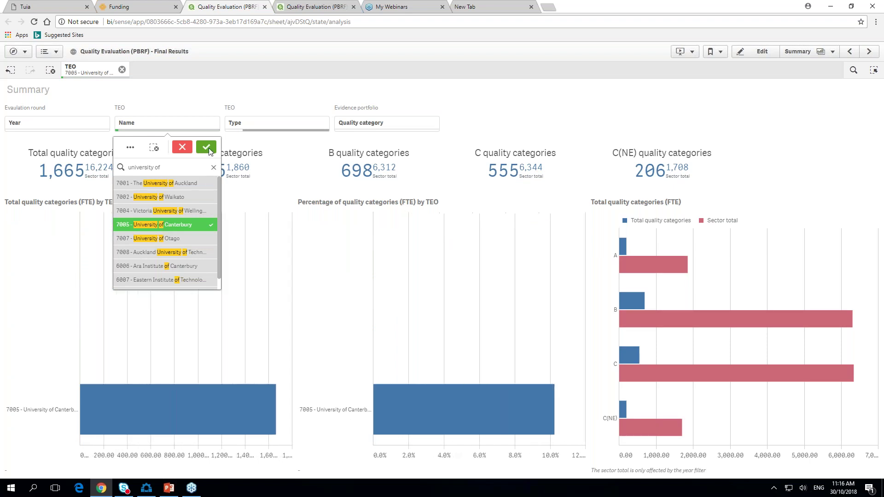
left_click(205, 147)
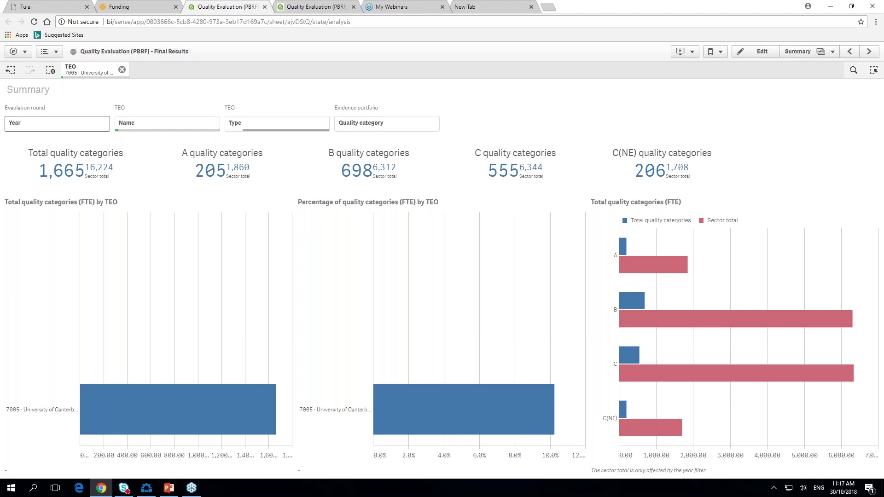
left_click(122, 70)
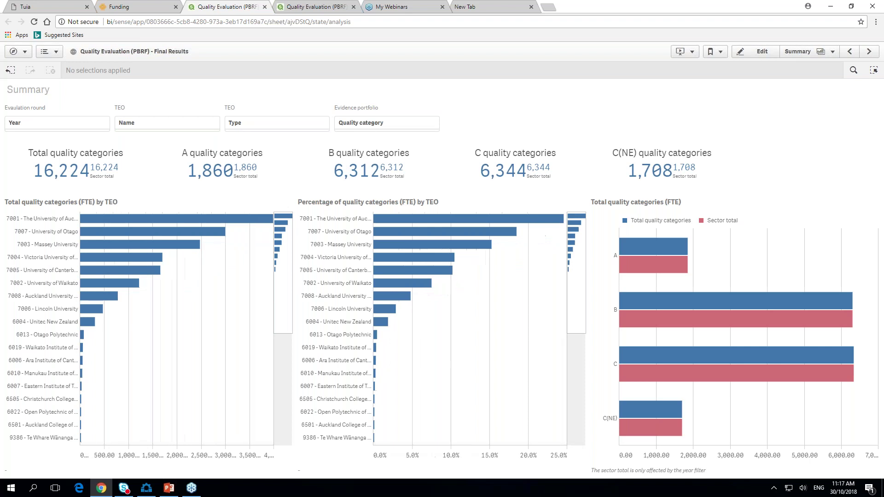
Search the TEO names for "university" and filter the Summary sheet to 7005 - University of Canterbury
left_click(185, 124)
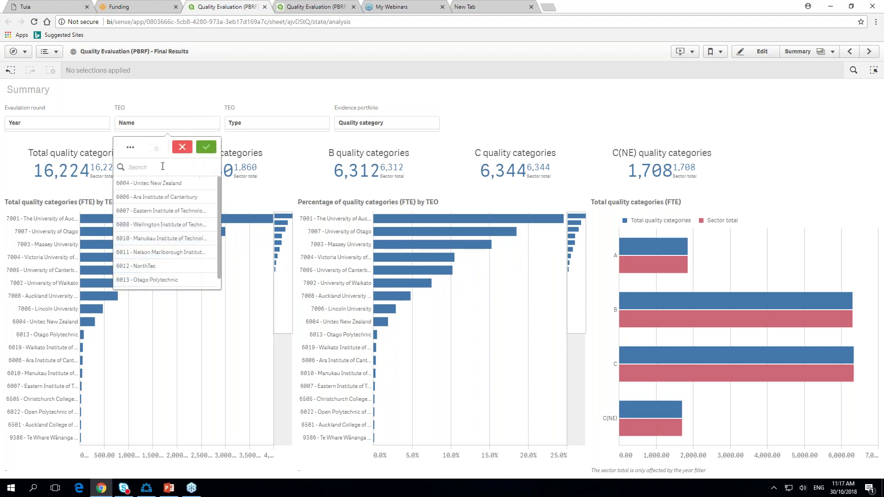
type("university")
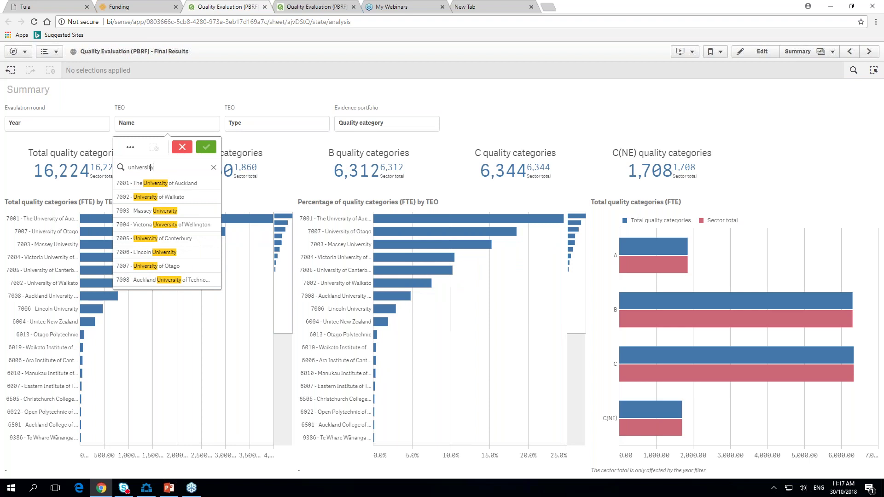
left_click(157, 239)
left_click(207, 147)
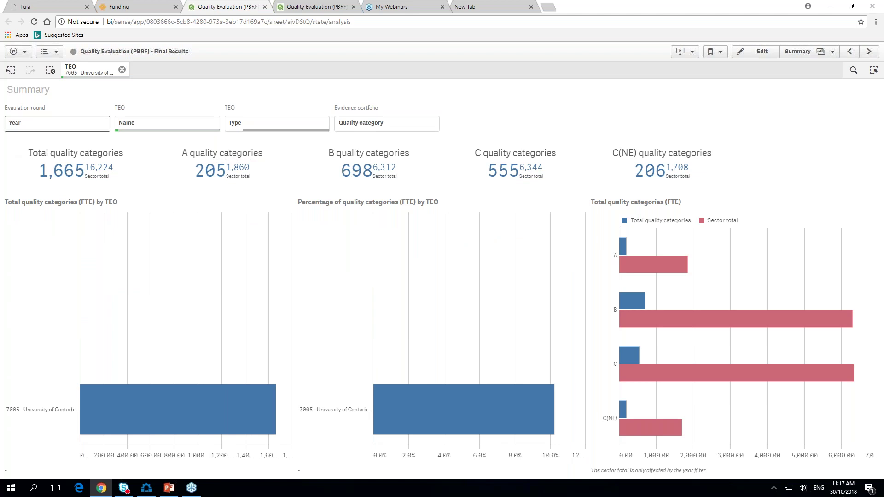
Filter the evaluation round to the year 2012
left_click(29, 124)
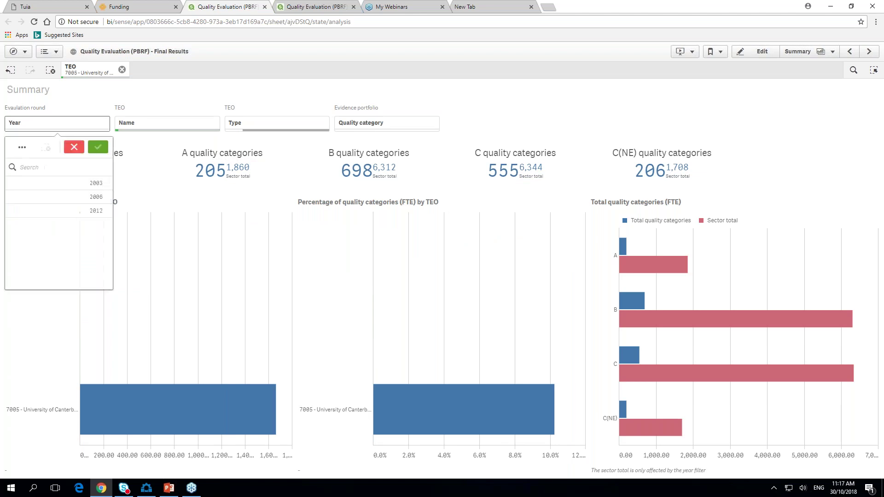
left_click(93, 212)
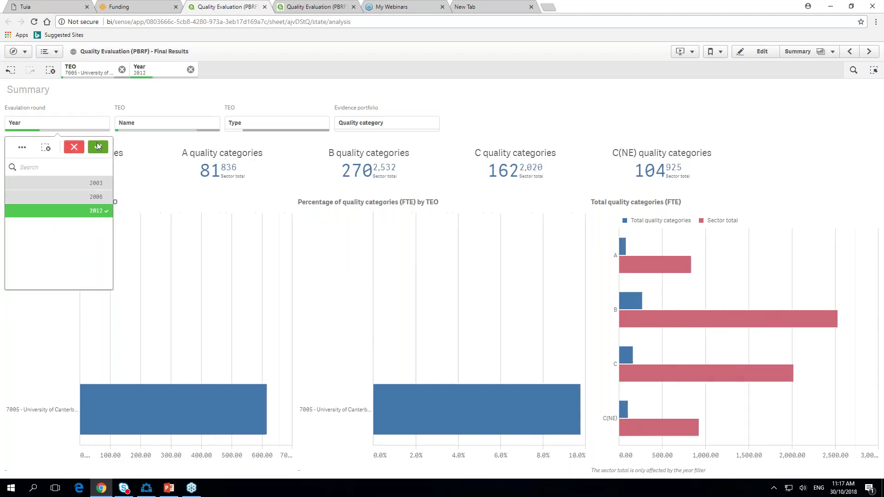
left_click(98, 147)
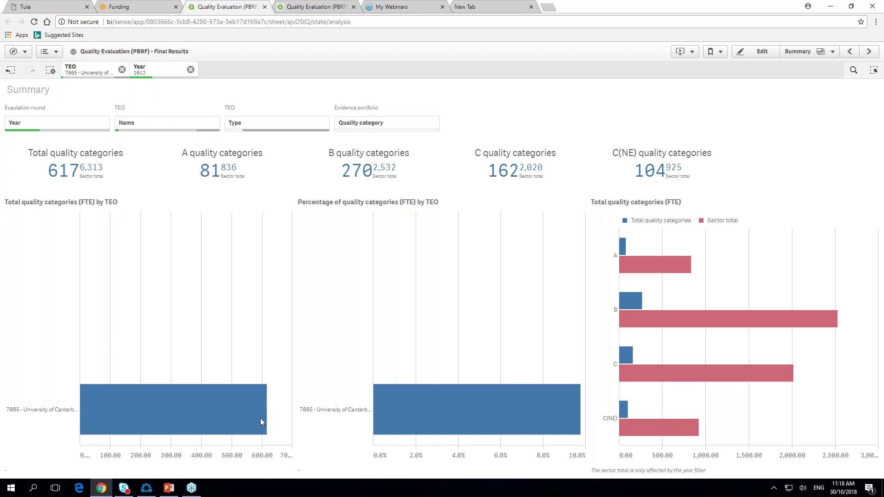
Examine the quality category totals and the A bars in the Total quality categories (FTE) chart, discarding the chart selection
mouse_move(56, 177)
mouse_move(636, 184)
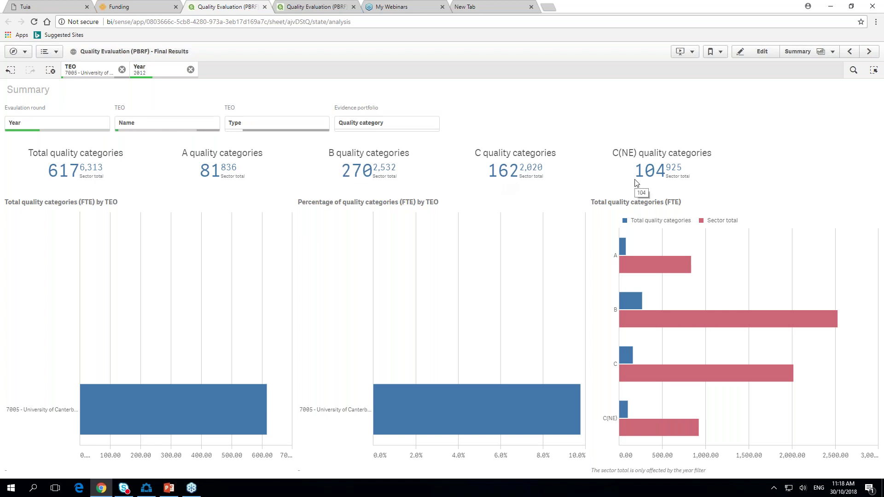
left_click(622, 245)
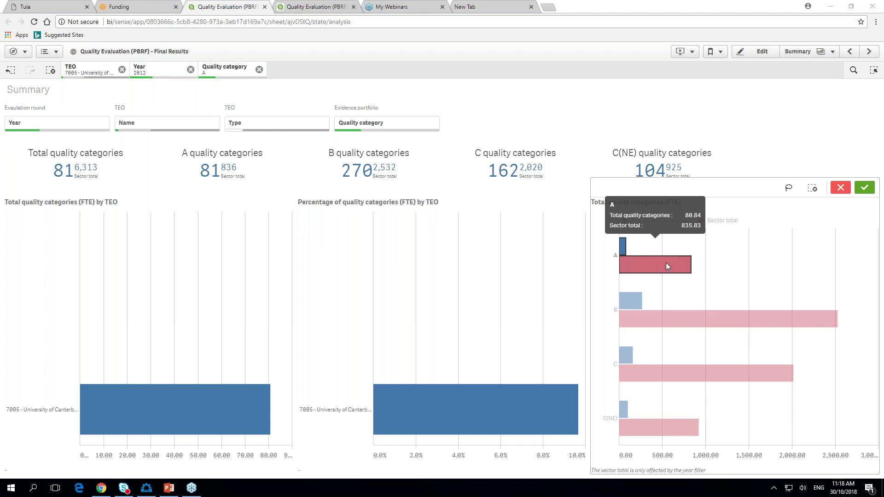
left_click(841, 188)
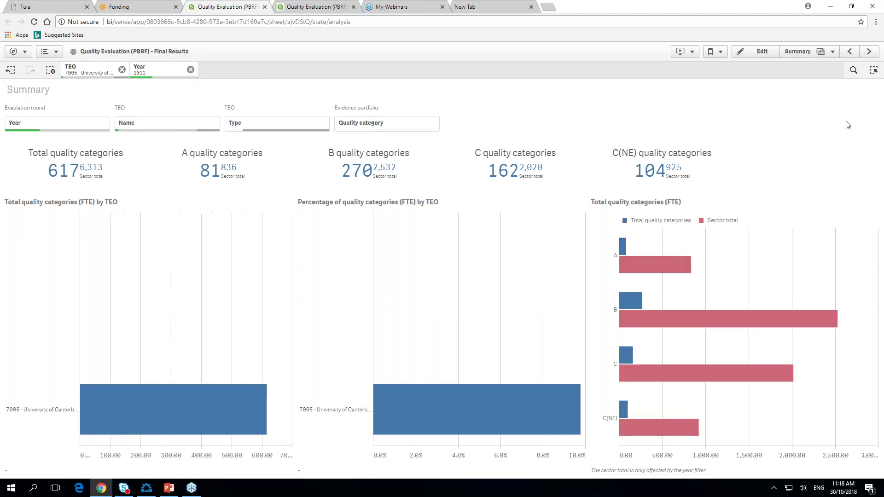
Advance to the Quality category by panel and year sheet and filter the panel to Biological Sciences
left_click(869, 55)
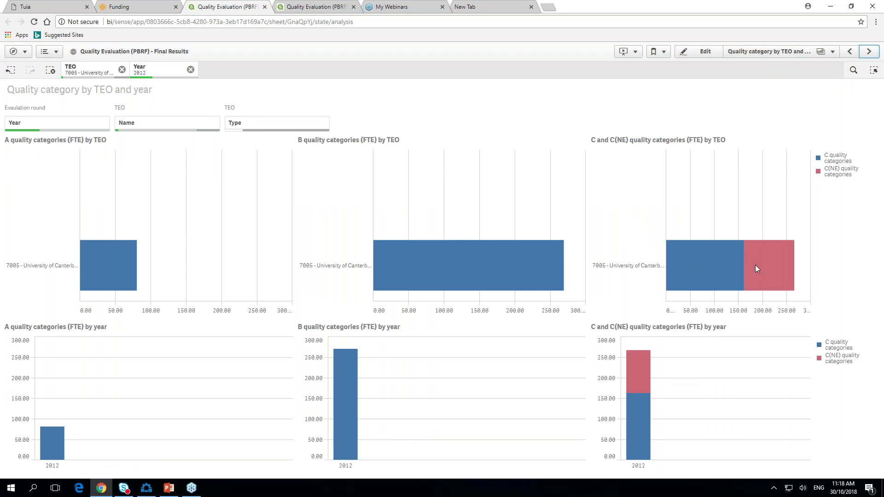
left_click(871, 51)
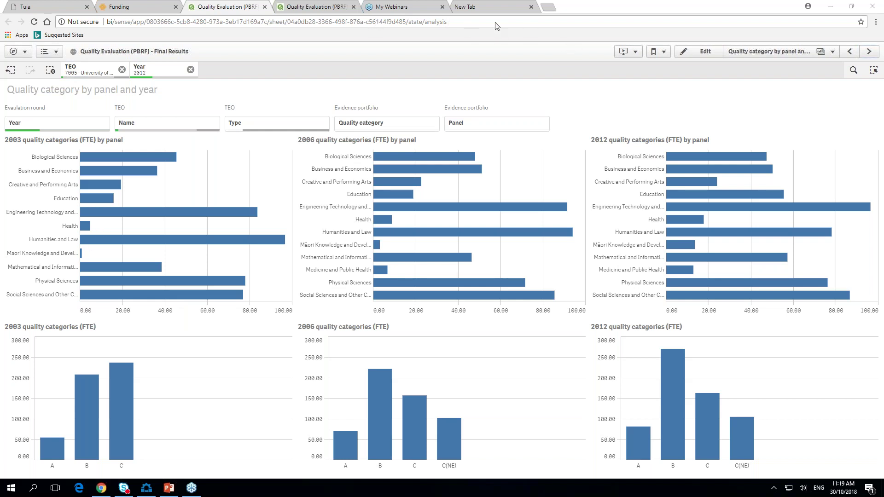
left_click(476, 133)
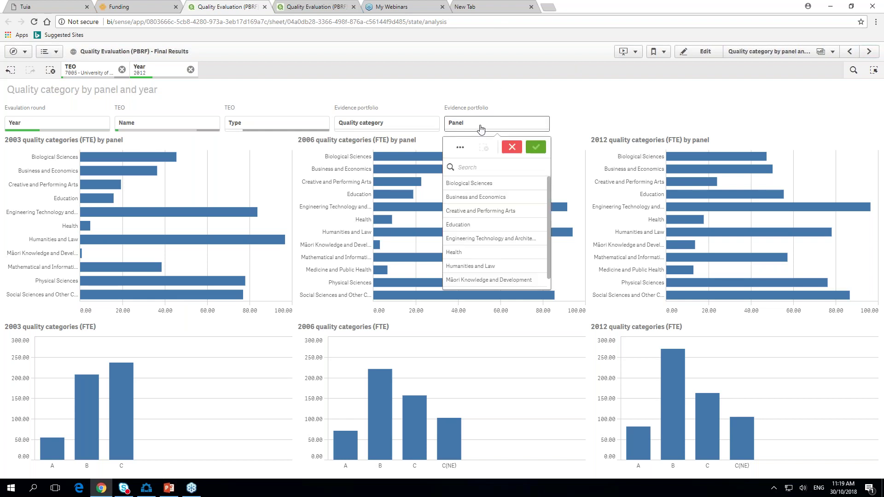
left_click(466, 184)
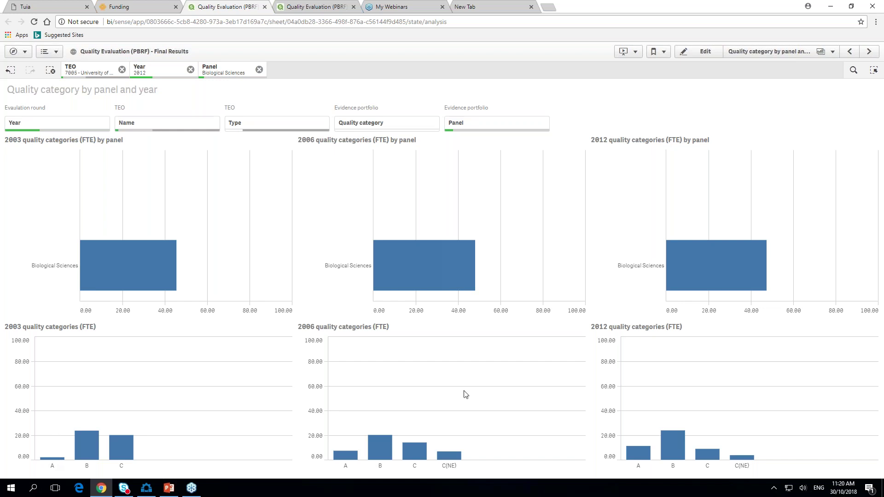
Inspect the A, B and C values in the 2012 quality categories (FTE) chart for Biological Sciences, discarding each selection
left_click(643, 453)
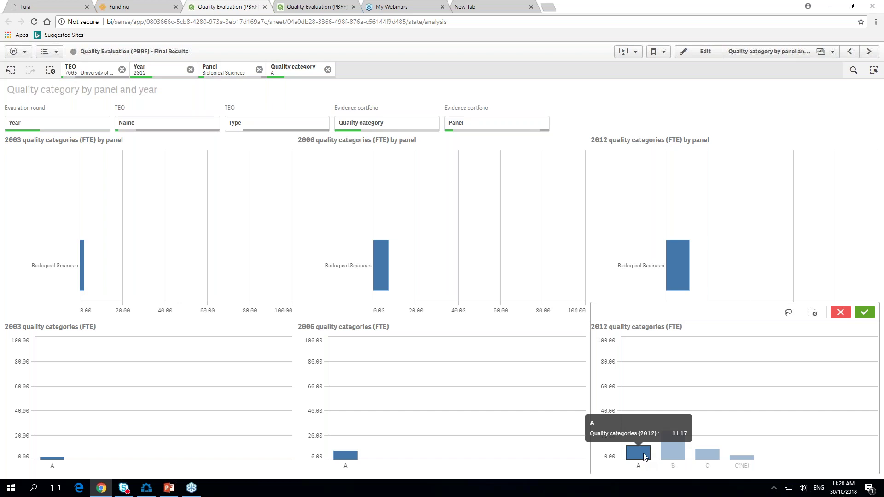
left_click(840, 313)
left_click(674, 443)
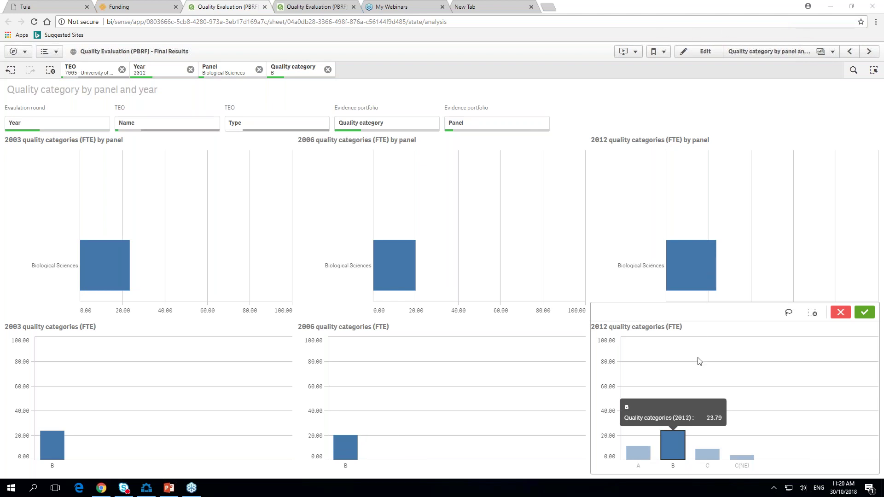
left_click(839, 317)
left_click(840, 313)
left_click(703, 455)
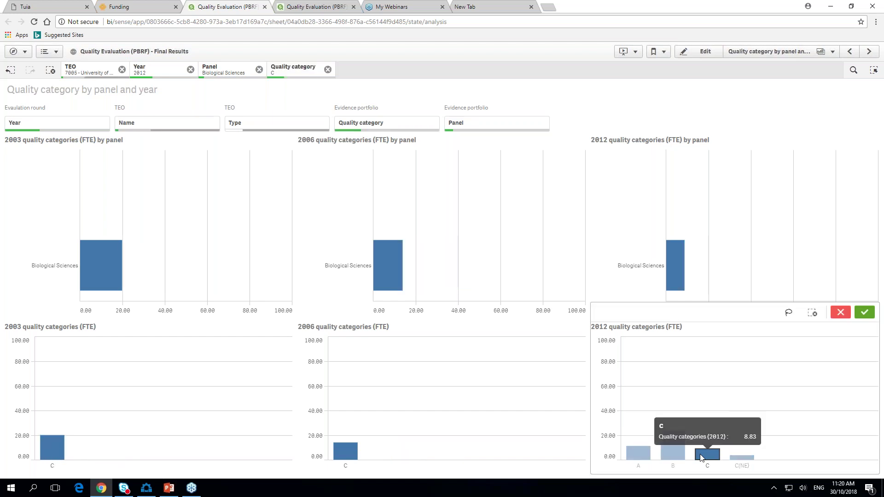
left_click(840, 313)
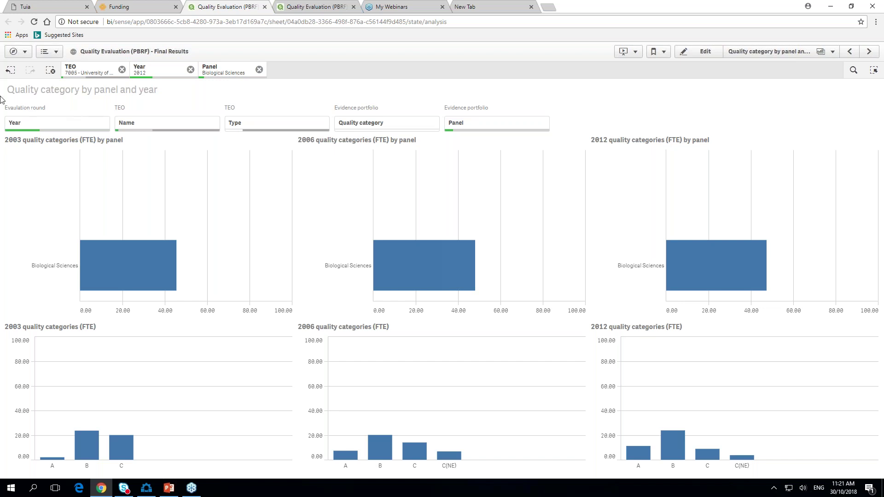
Clear the Biological Sciences panel filter and advance to the Quality category by subject area and year sheet
left_click(259, 70)
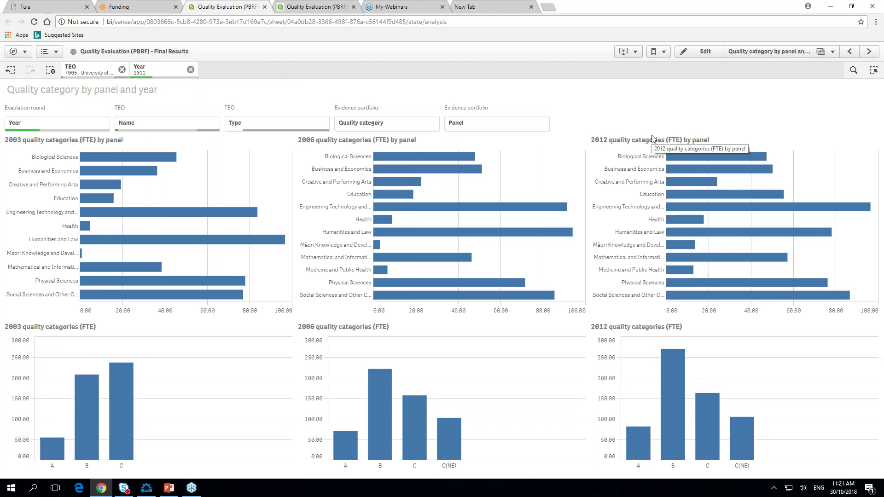
left_click(869, 52)
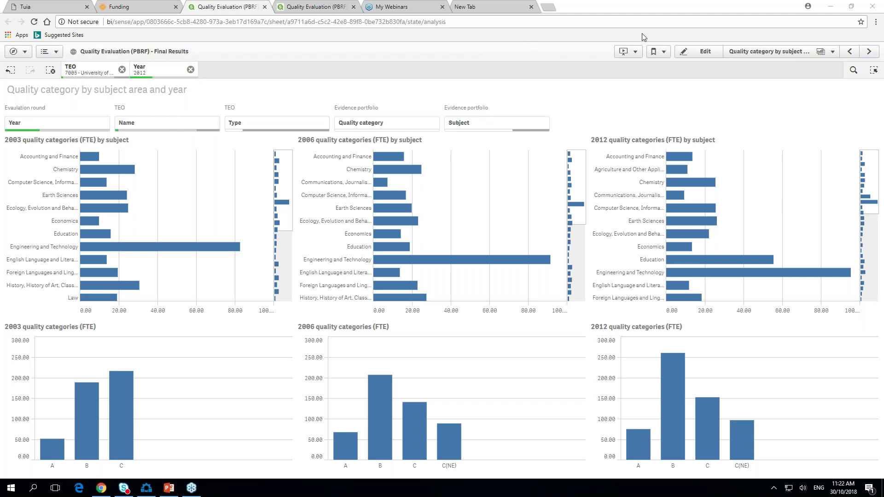
Filter the subject to Accounting and Finance
left_click(515, 123)
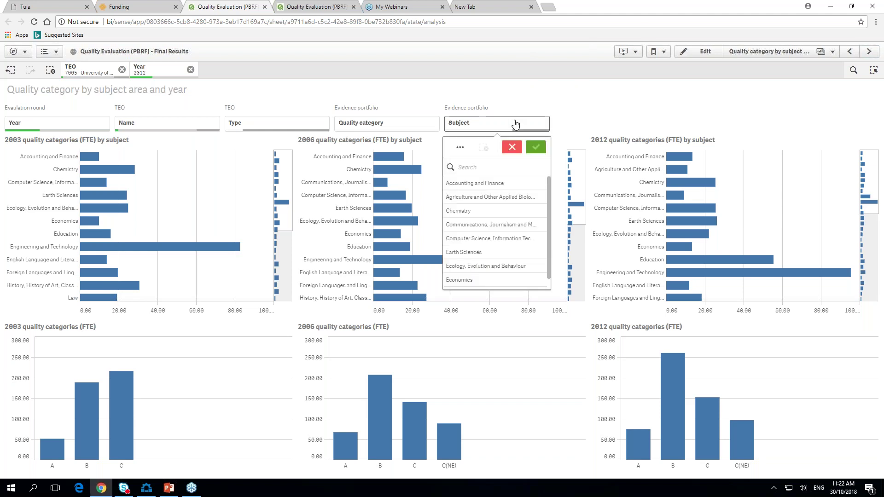
left_click(473, 184)
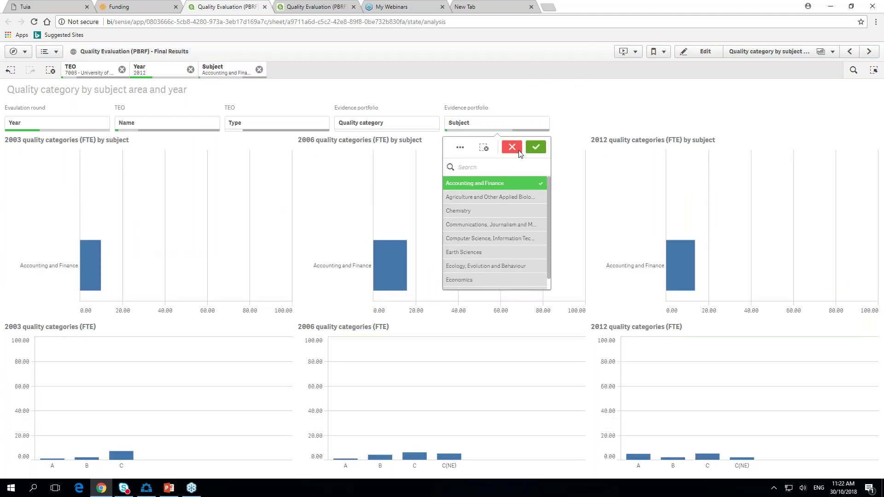
left_click(542, 145)
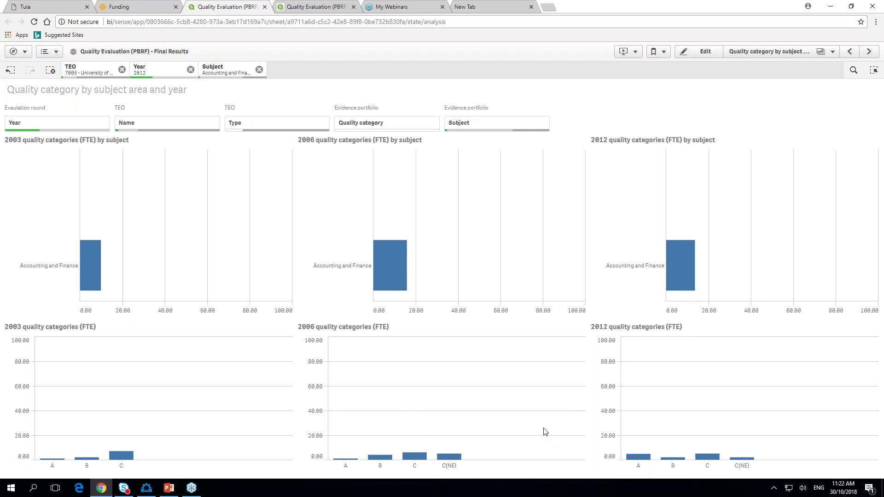
Inspect the A value in the 2012 quality categories chart, discard that selection, and clear the Accounting and Finance filter
left_click(637, 458)
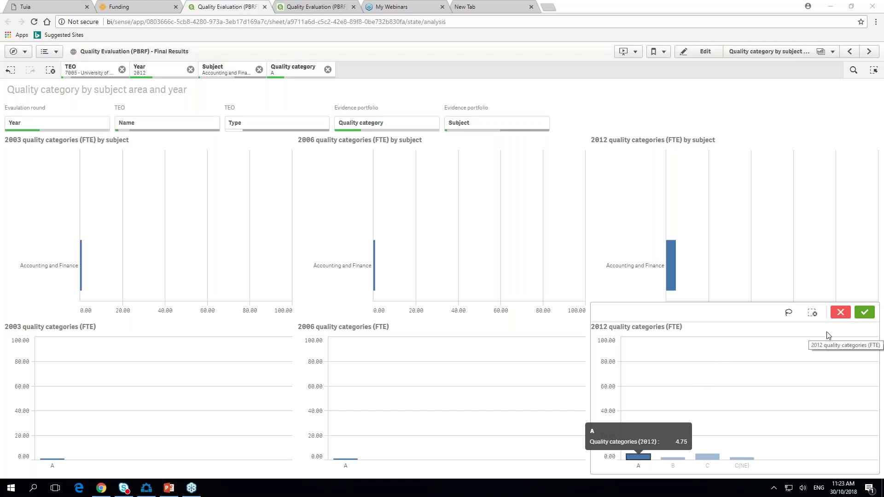
left_click(841, 312)
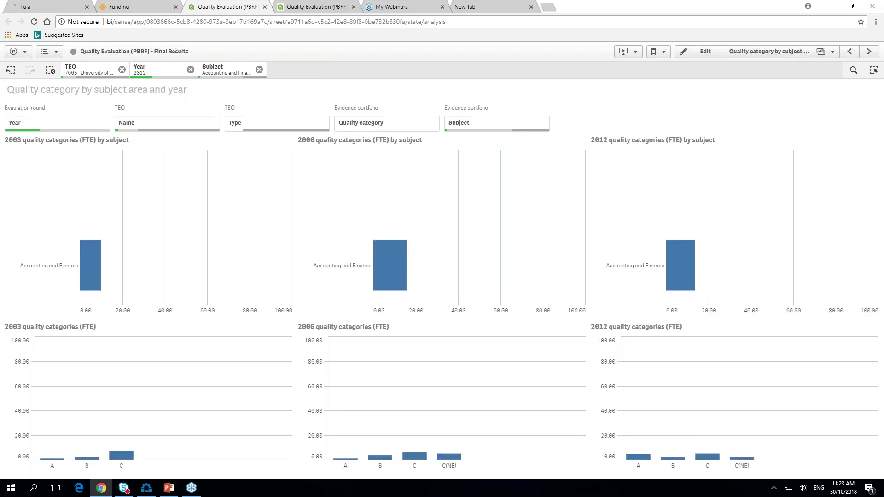
left_click(259, 70)
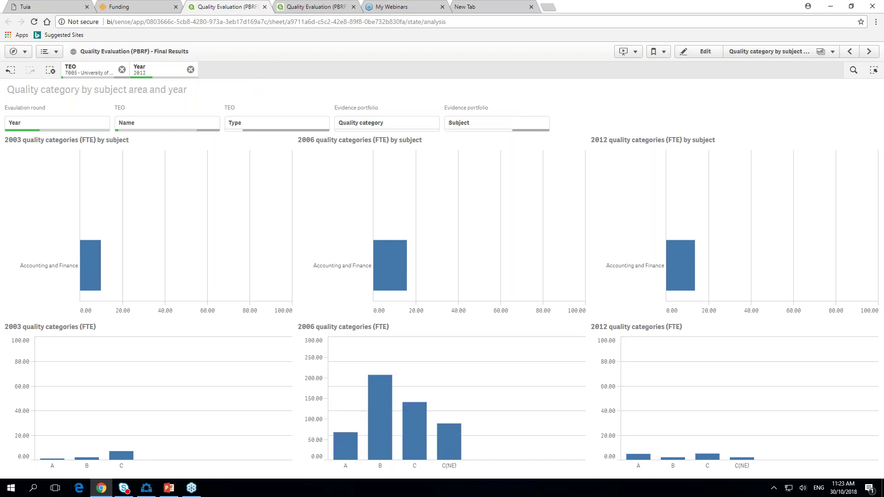
Clear the 2012 year and University of Canterbury filters, and open the Summary sheet from the app overview
left_click(190, 70)
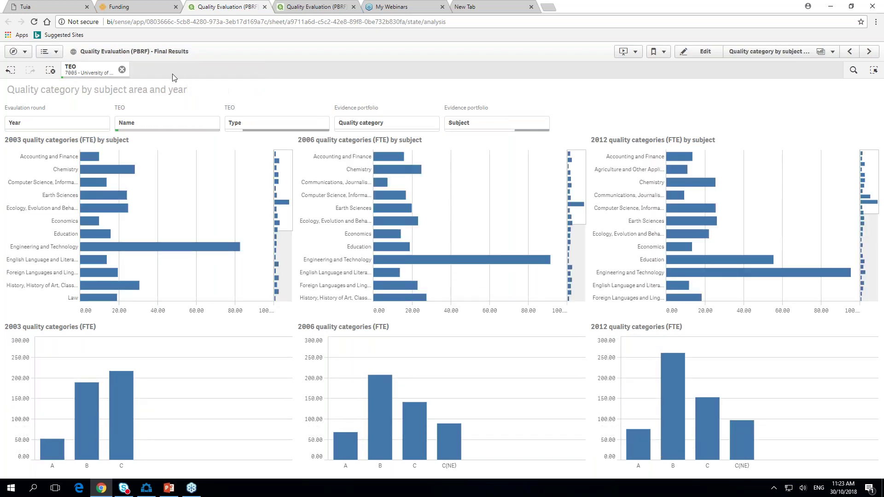
left_click(122, 69)
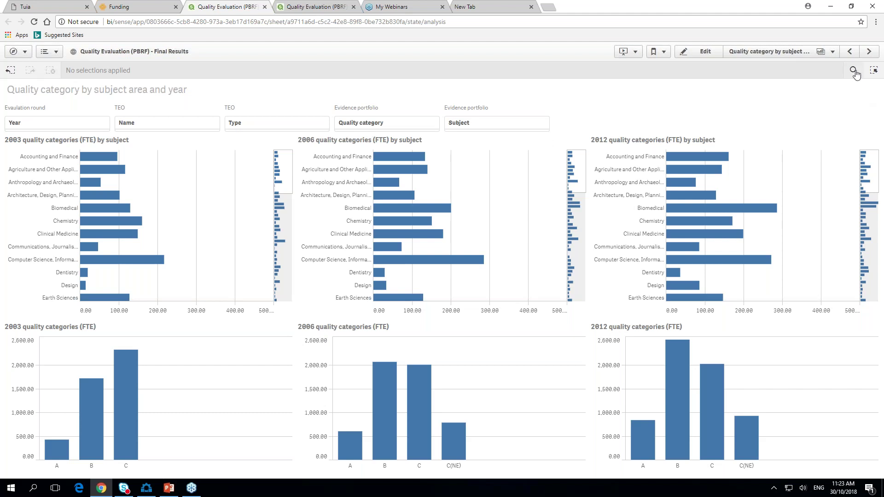
left_click(850, 53)
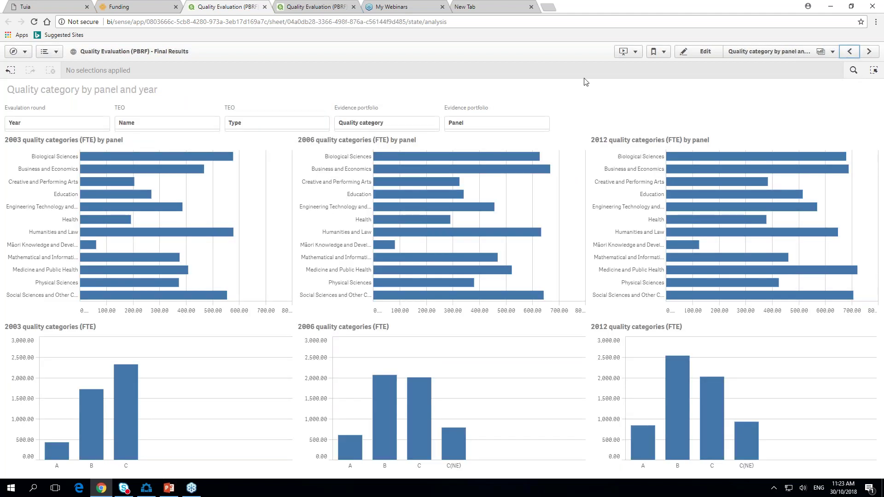
left_click(17, 51)
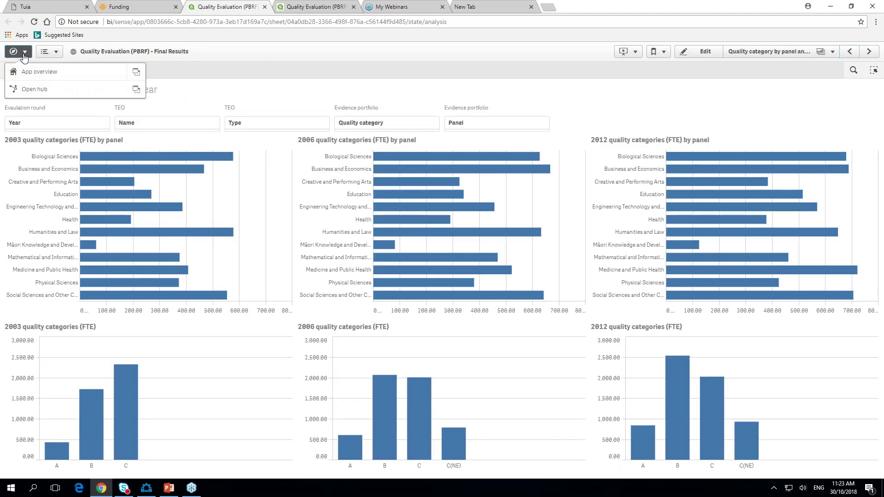
left_click(29, 73)
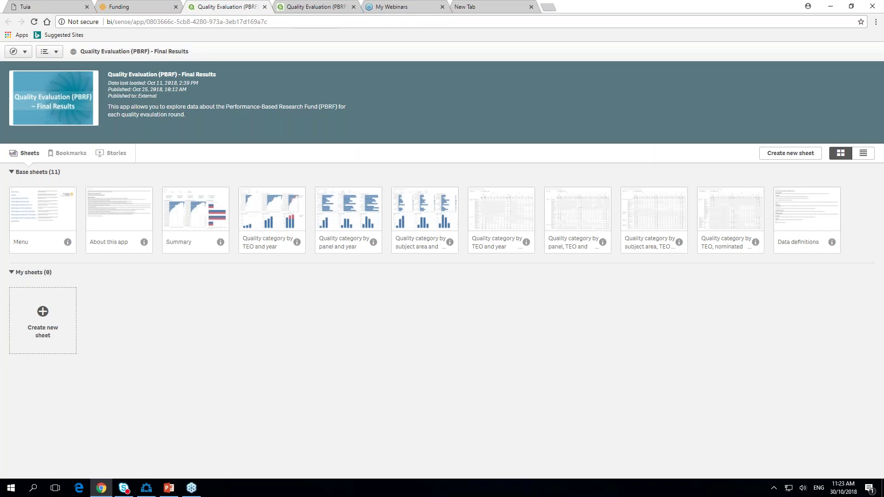
left_click(185, 221)
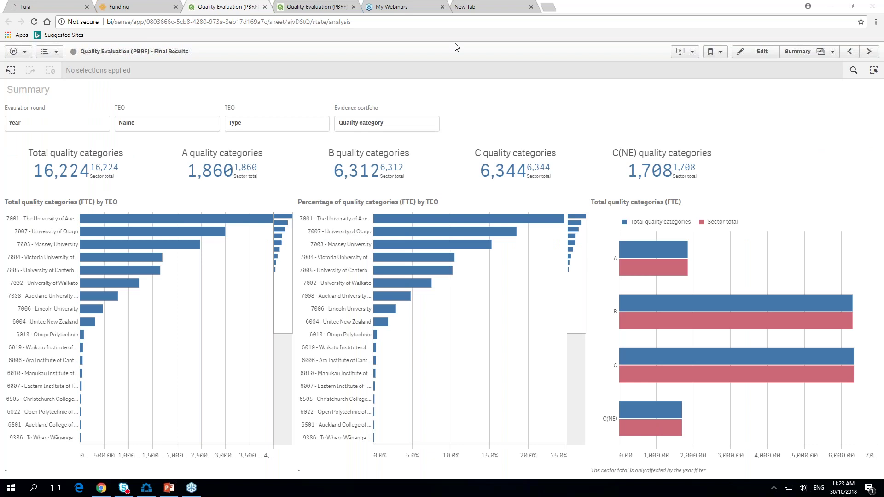
Filter the TEO name to Ara Institute of Canterbury, Lincoln University and University of Canterbury
left_click(139, 132)
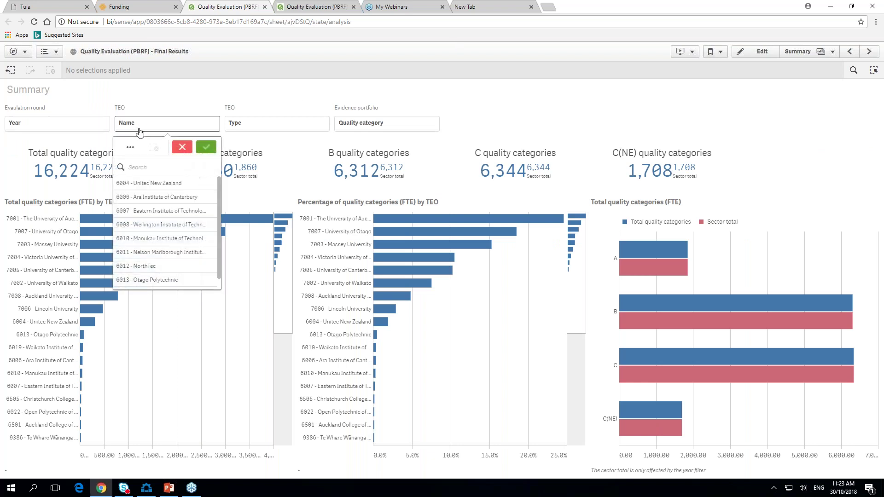
left_click(142, 198)
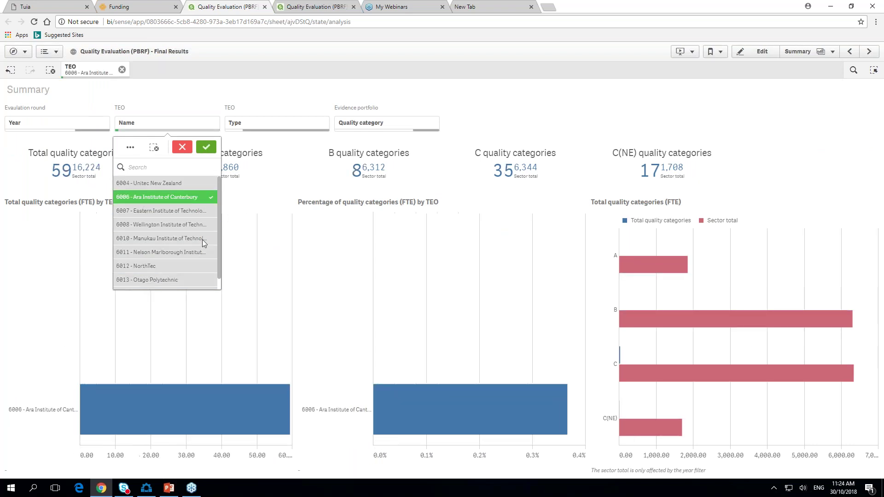
scroll(218, 214, "down", 5)
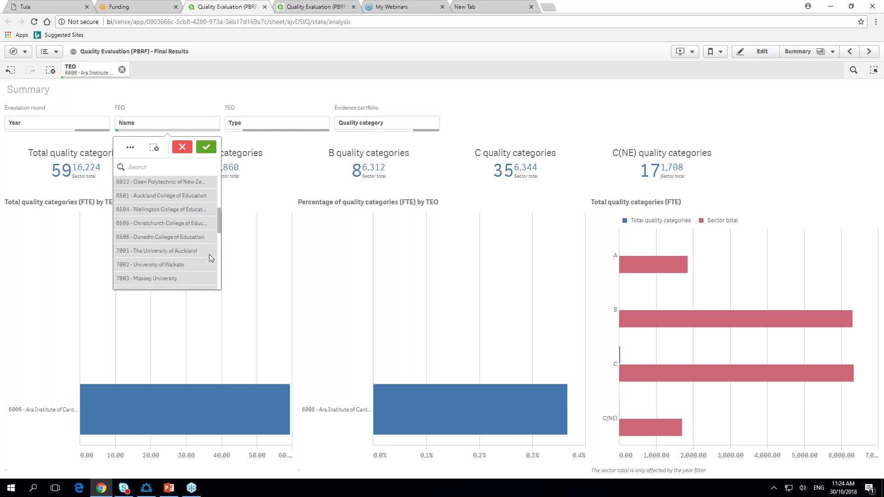
scroll(209, 258, "down", 3)
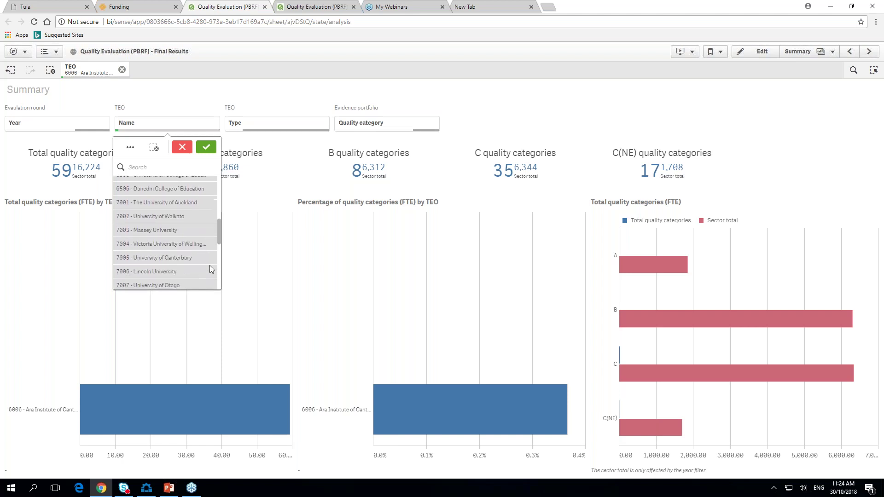
left_click(144, 271)
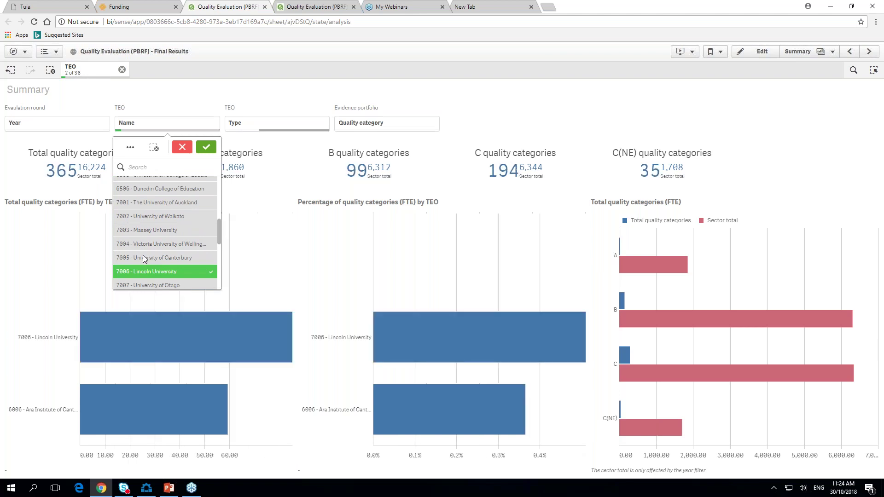
left_click(143, 256)
left_click(207, 147)
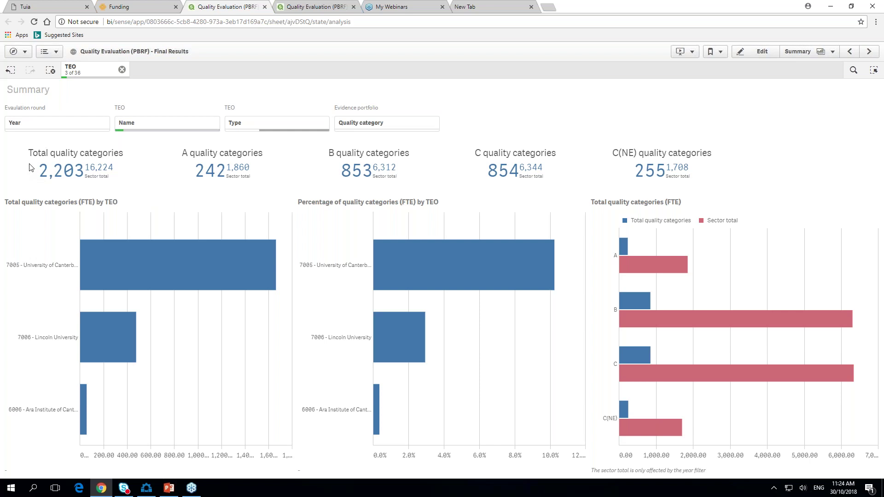
Inspect University of Canterbury's total quality categories, discard that selection, and advance to the Quality category by TEO and year sheet
left_click(118, 276)
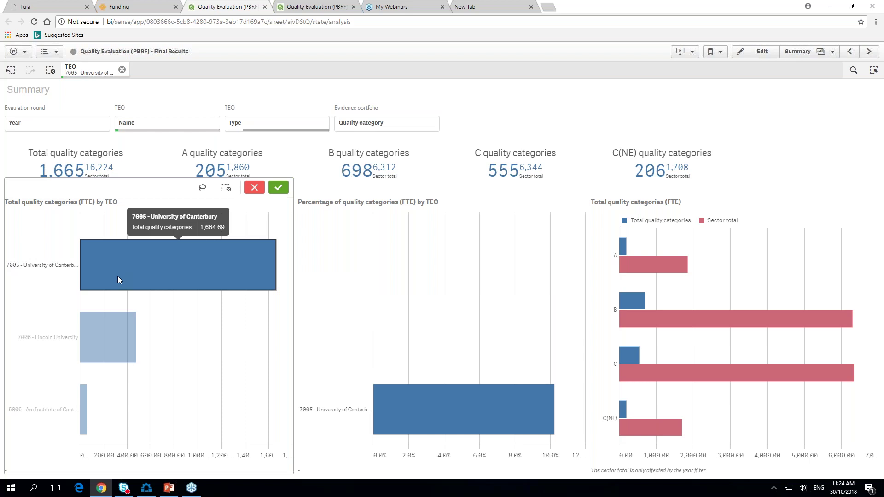
left_click(254, 187)
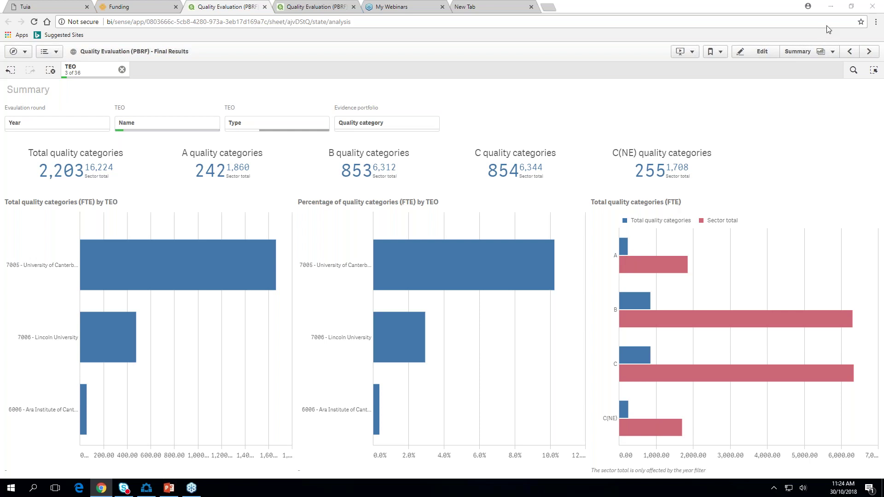
left_click(870, 53)
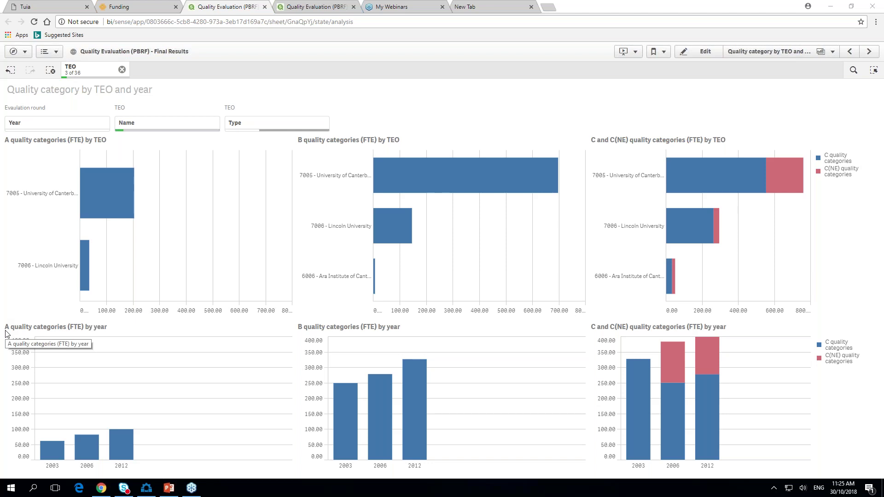
Inspect the 2003 and 2012 values in the A quality categories (FTE) by year chart, discarding each selection
left_click(51, 449)
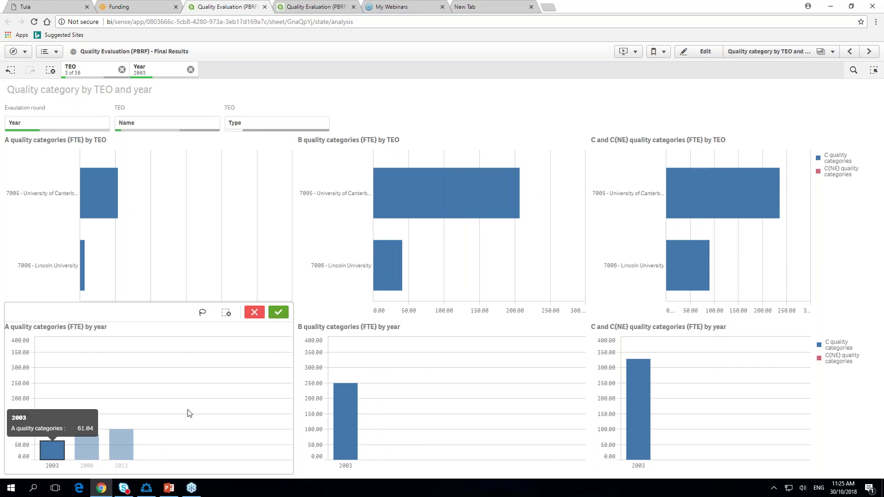
left_click(254, 314)
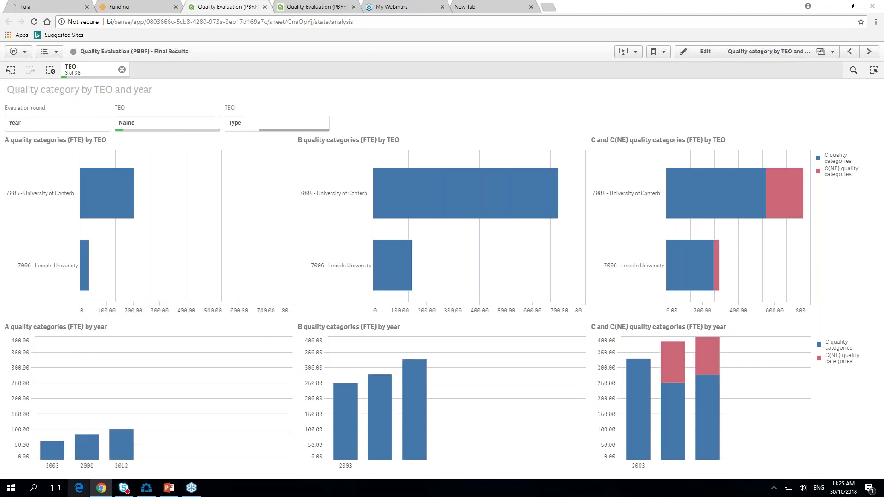
left_click(117, 443)
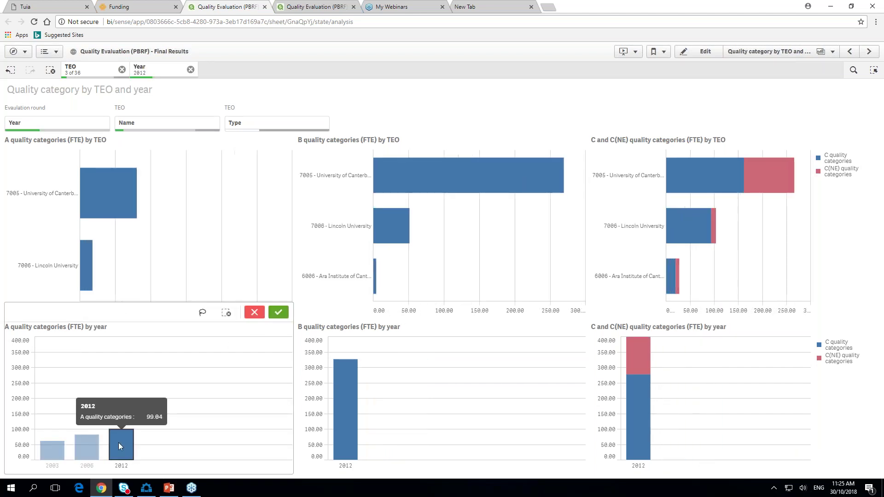
left_click(259, 311)
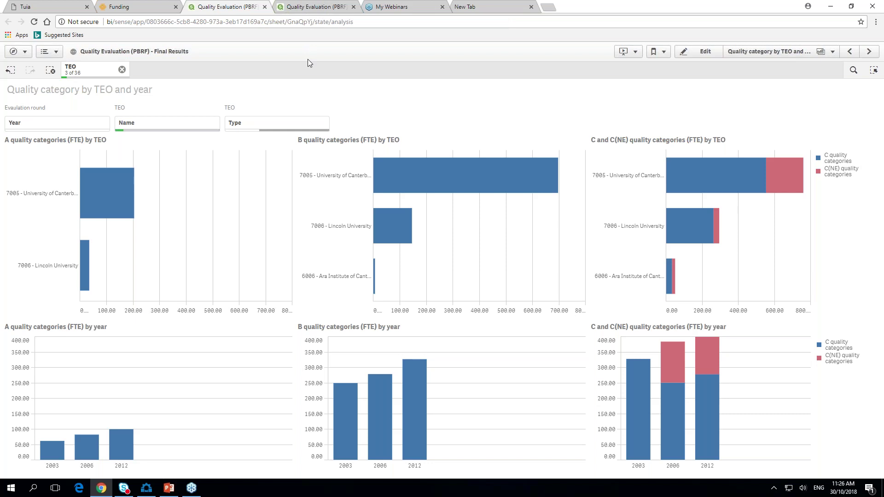
Switch to the Quality Evaluation (PBRF) - Researcher Demographics app and view its Menu and About this app sheets, ending on the Menu
left_click(298, 8)
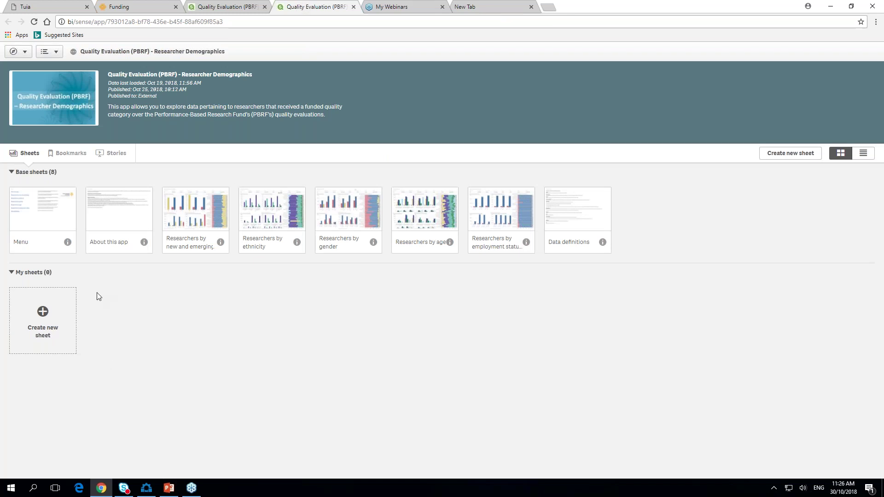
left_click(19, 205)
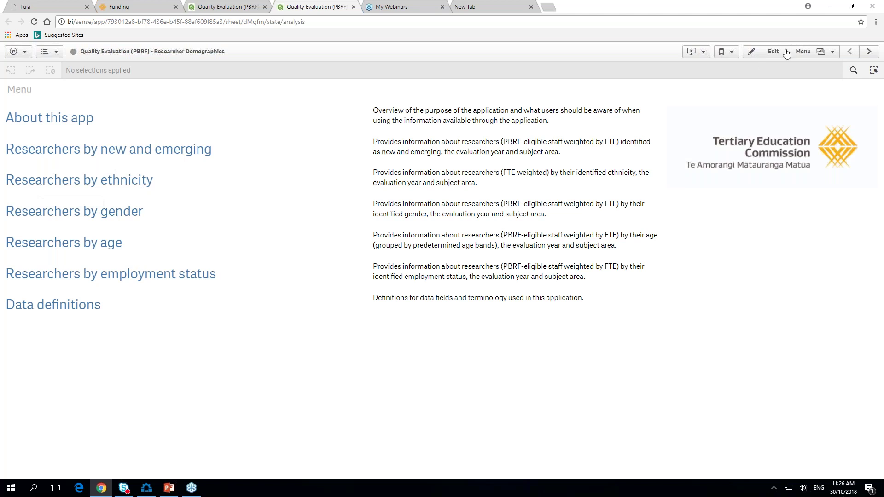
left_click(868, 53)
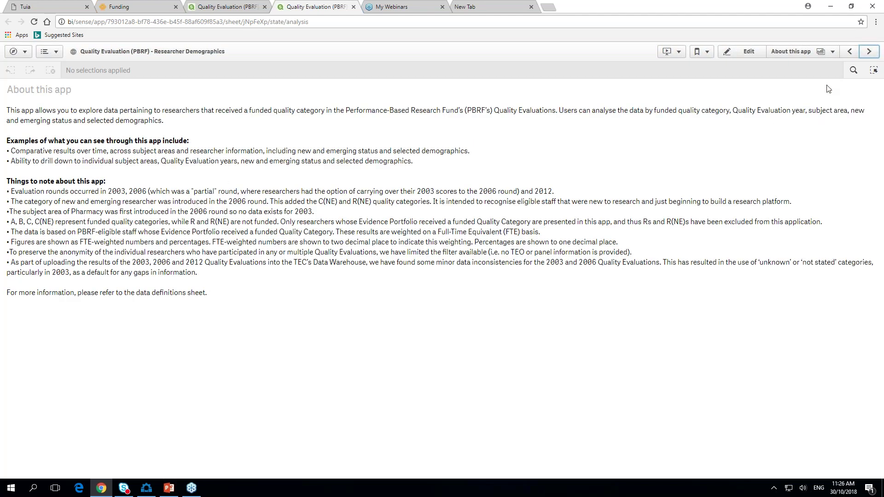
left_click(848, 52)
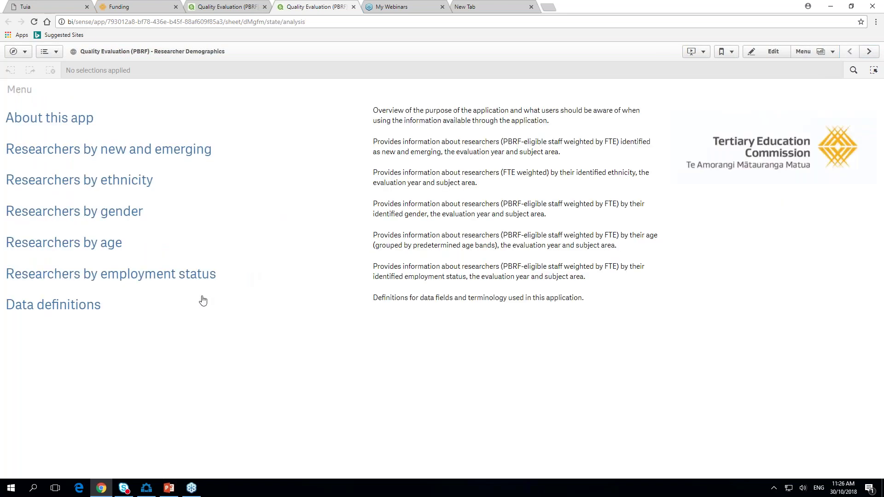
View the Data definitions sheet of the Researcher Demographics app and return to the app overview
left_click(41, 308)
left_click(41, 308)
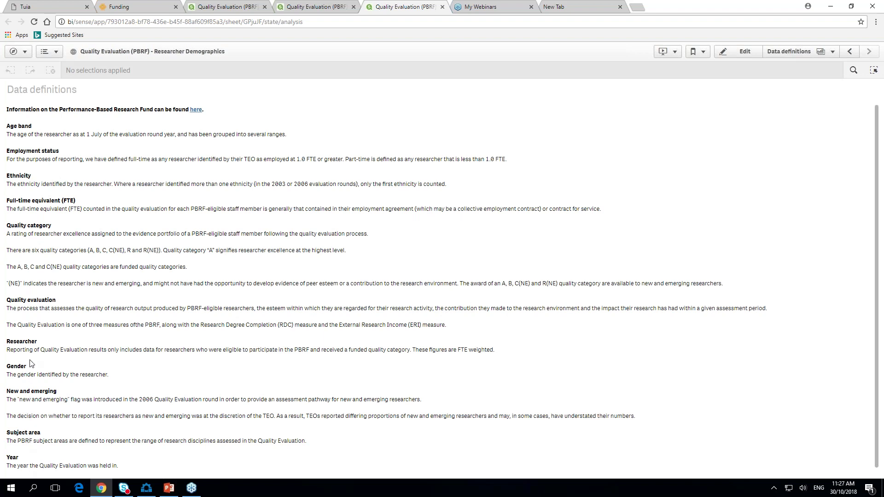
left_click(26, 55)
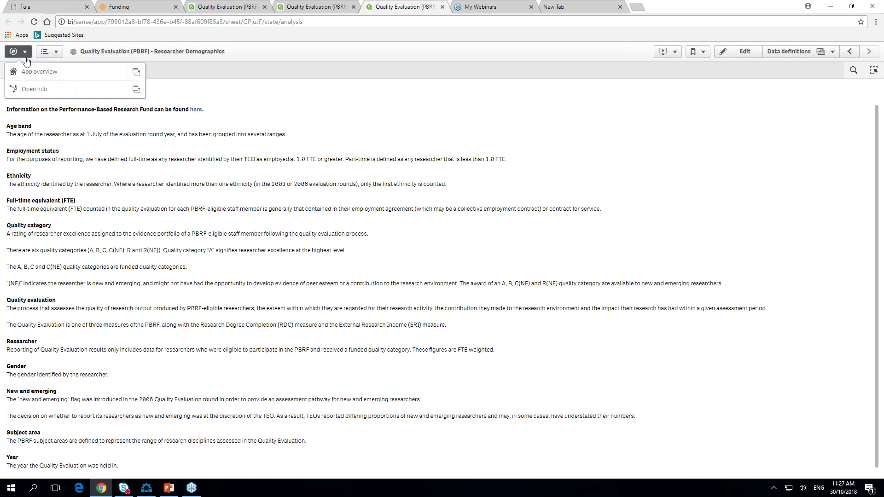
left_click(27, 69)
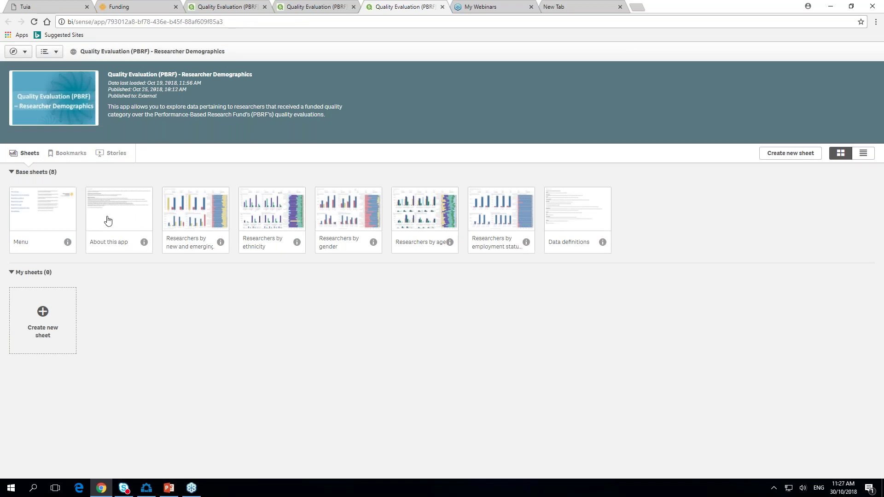
Open the Researchers by new and emerging sheet and filter the ethnicity to Māori
left_click(176, 213)
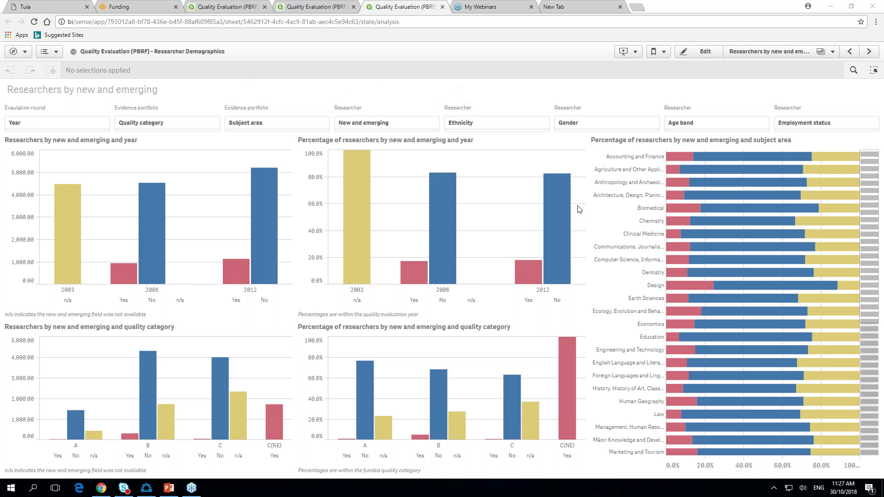
left_click(514, 126)
left_click(477, 210)
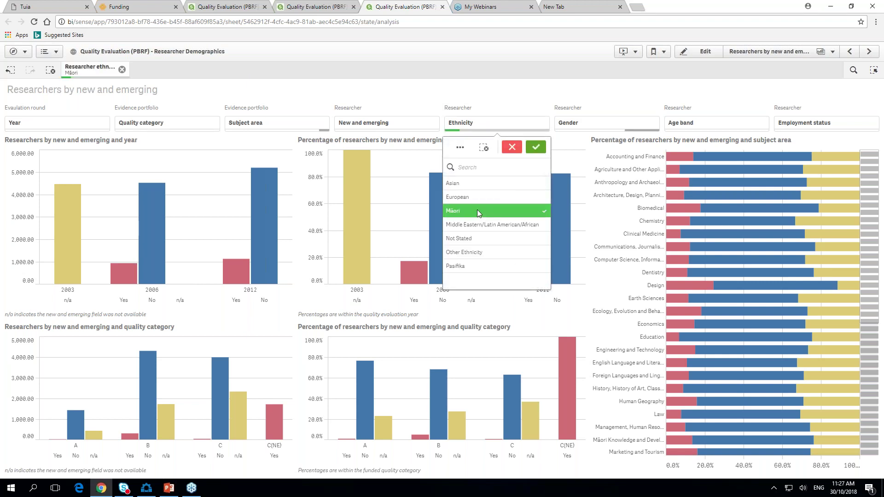
left_click(539, 147)
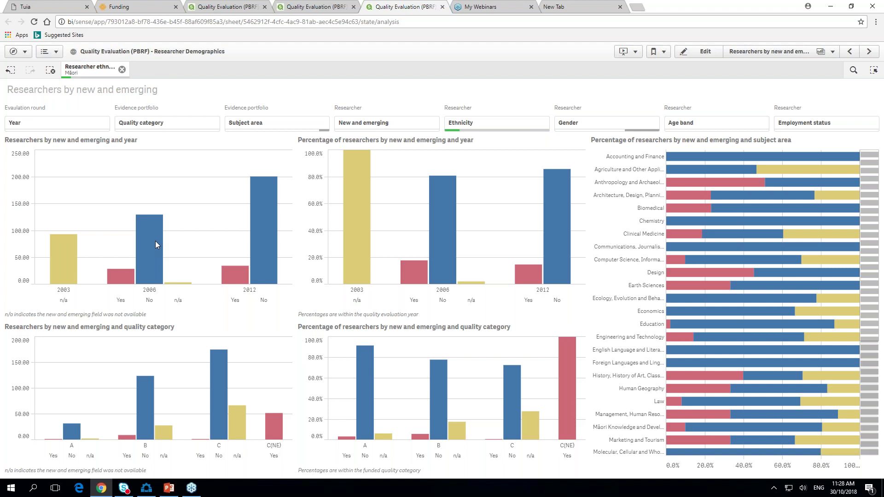
Inspect the 2012 Yes and No values in the Researchers by new and emerging and year chart, discarding each selection
left_click(240, 277)
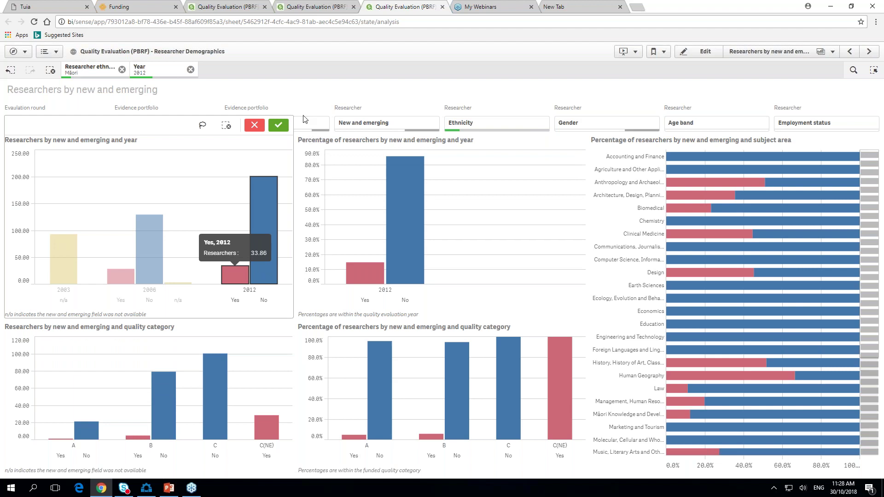
left_click(255, 125)
left_click(261, 221)
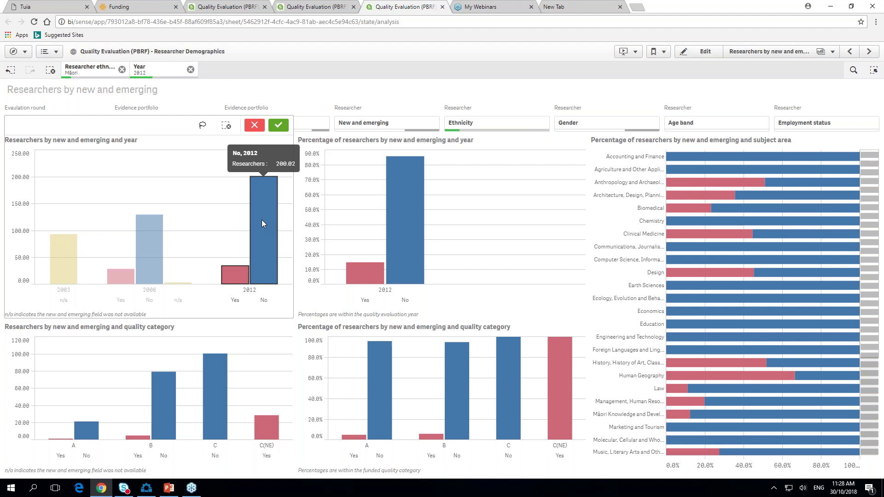
left_click(262, 125)
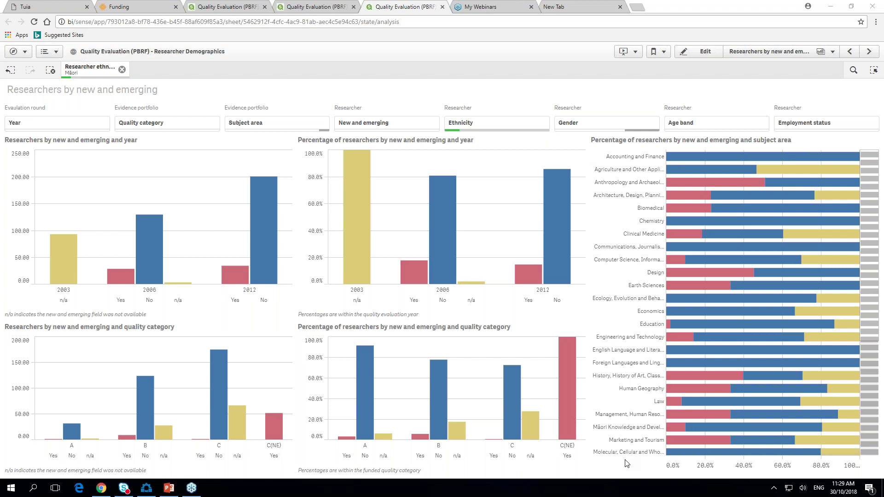
Filter the evaluation round year to 2012
left_click(64, 123)
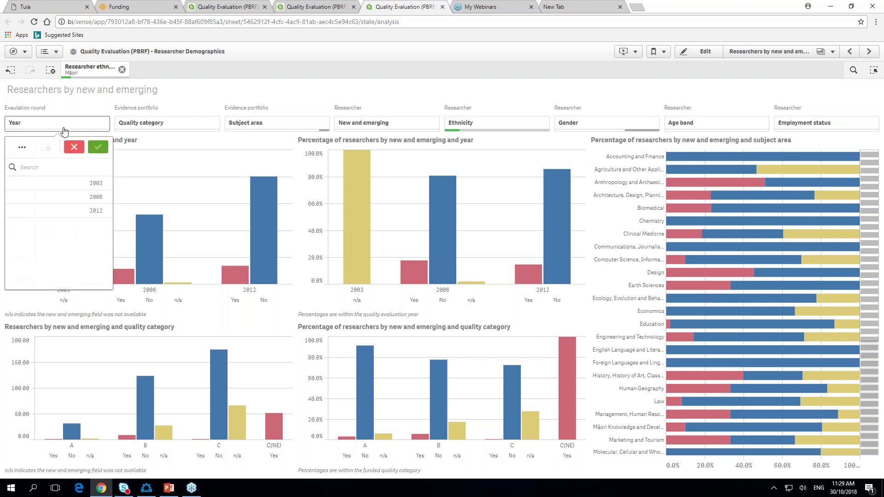
left_click(98, 211)
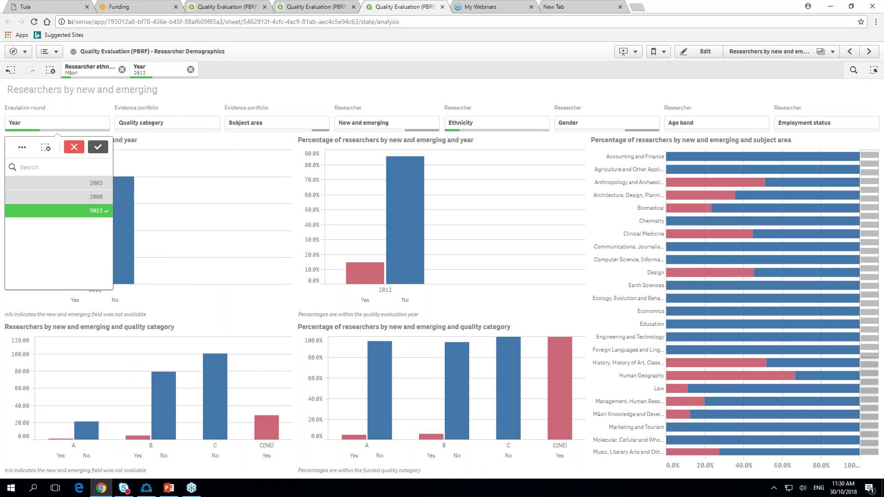
left_click(98, 146)
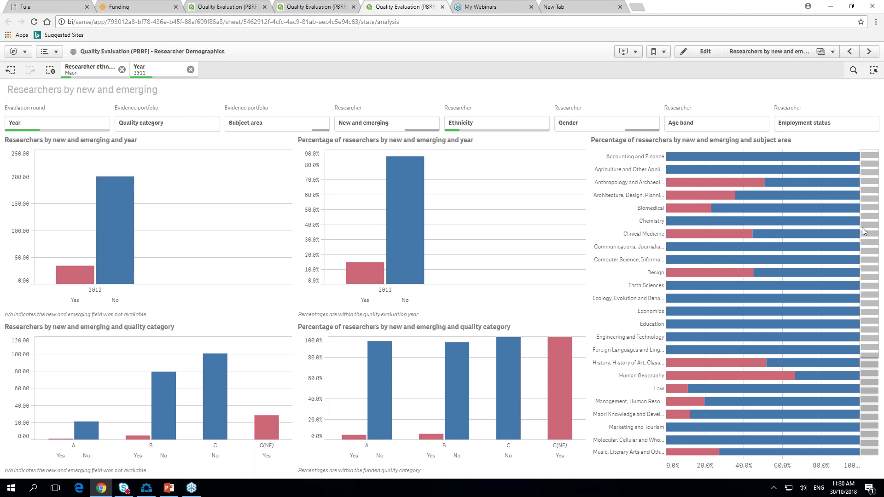
Examine the full list of subject areas in the percentage of researchers by new and emerging and subject area chart
left_click_drag(864, 212, 870, 347)
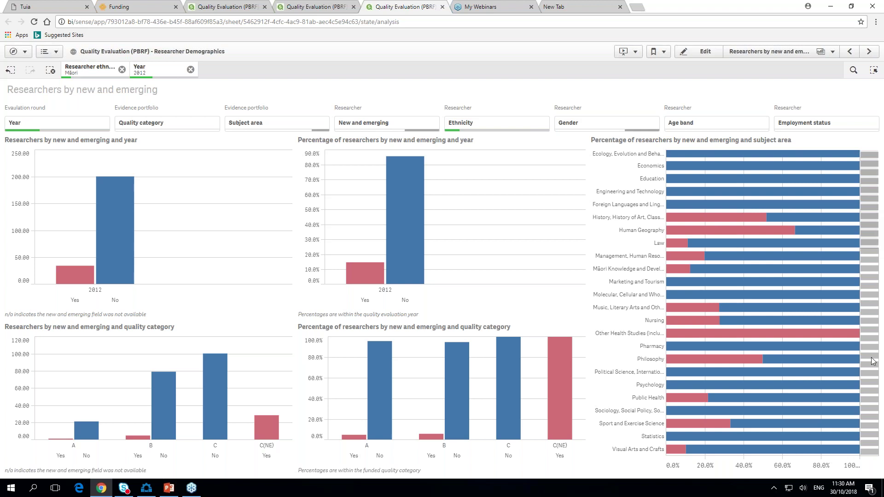
left_click_drag(866, 434, 854, 189)
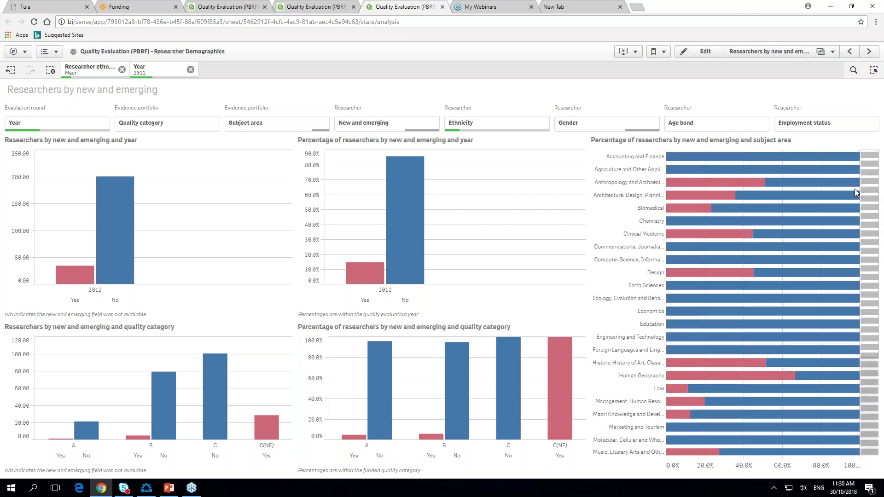
left_click_drag(869, 281, 882, 409)
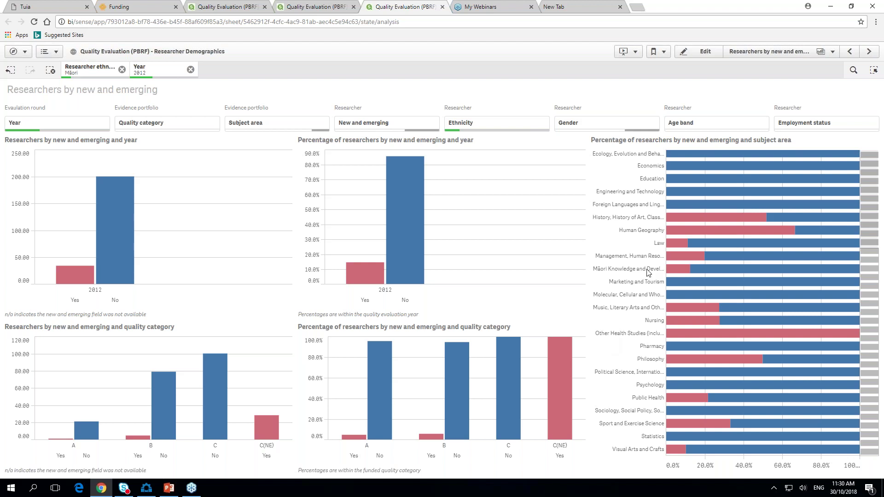
Clear the year and ethnicity filters and go to the Researchers by ethnicity sheet
left_click(190, 70)
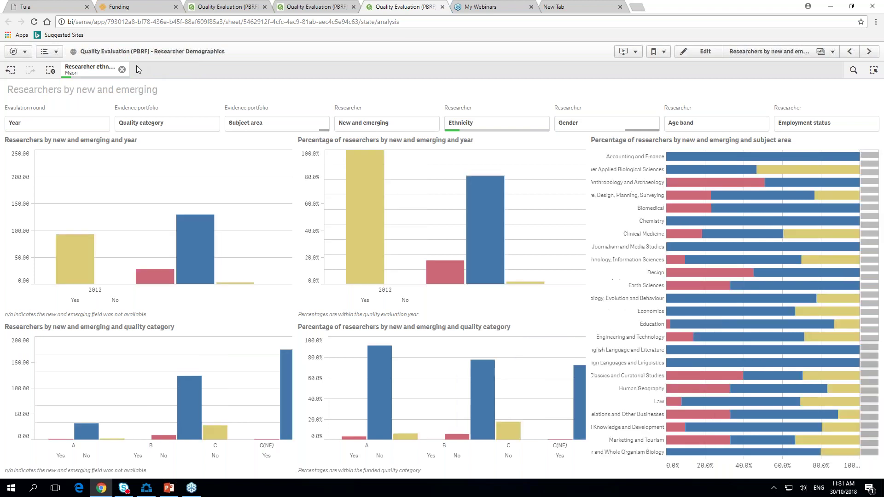
left_click(122, 70)
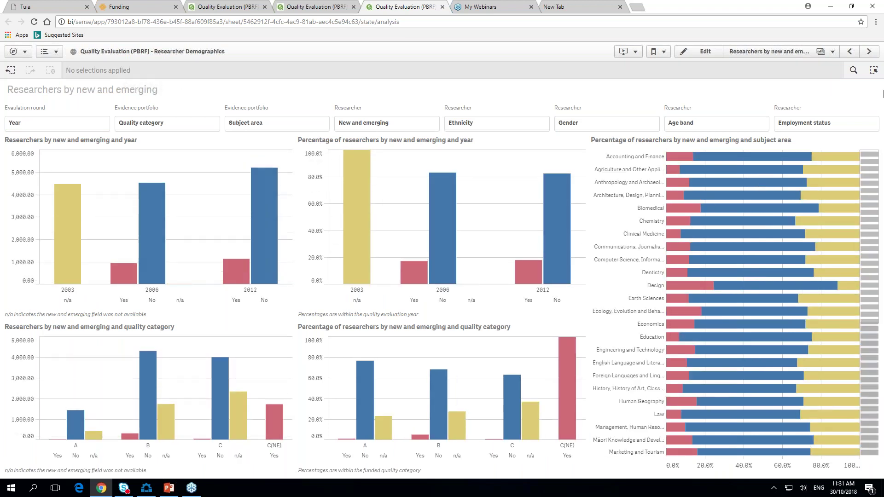
left_click(865, 55)
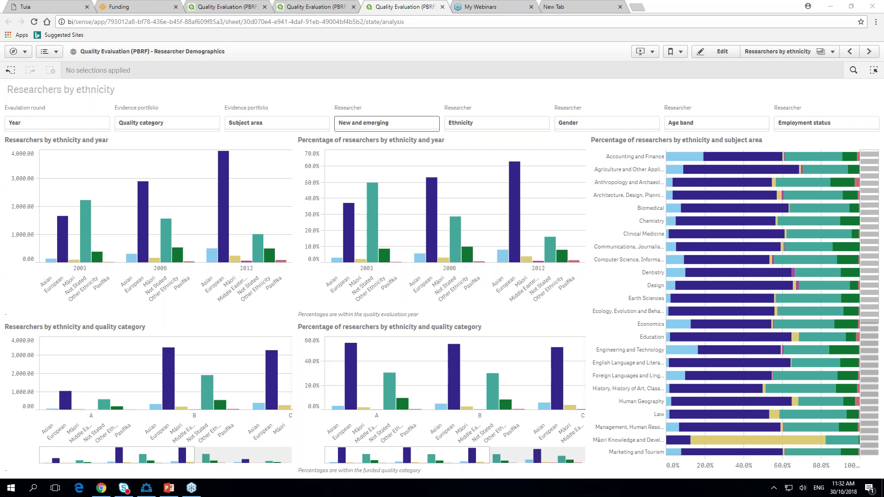
Filter the Researchers by ethnicity sheet to new and emerging researchers with the value Yes
left_click(387, 123)
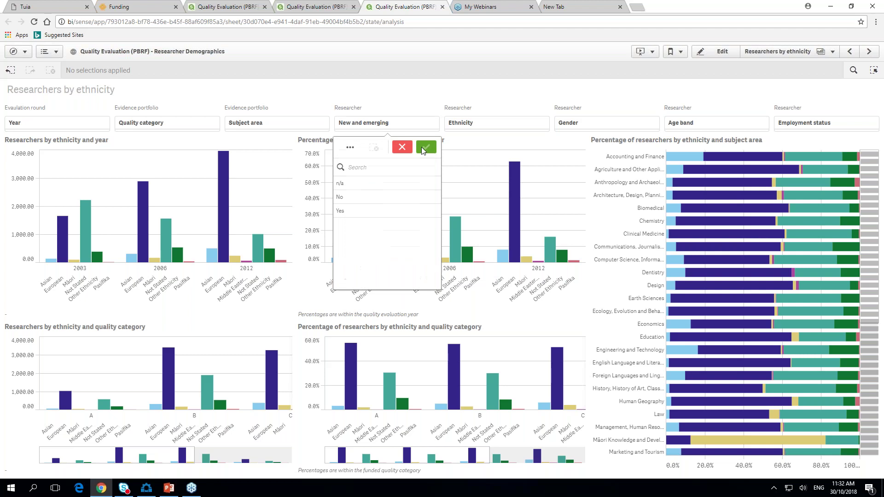
left_click(368, 211)
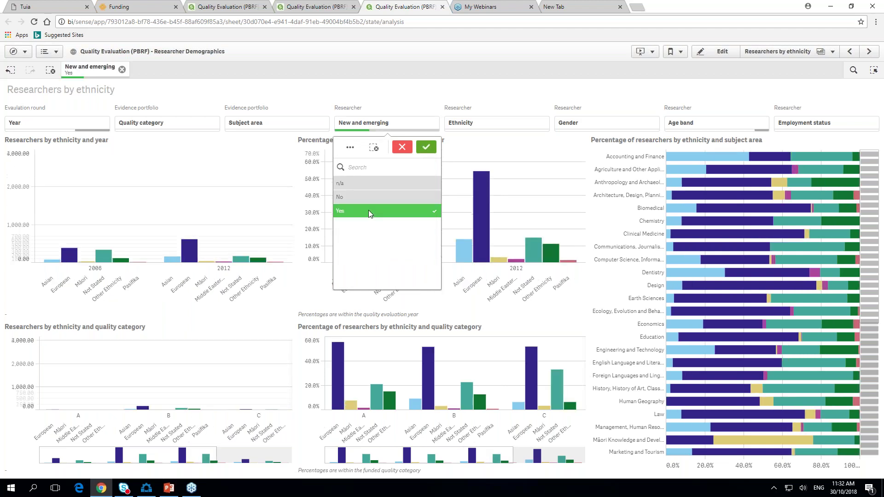
left_click(426, 147)
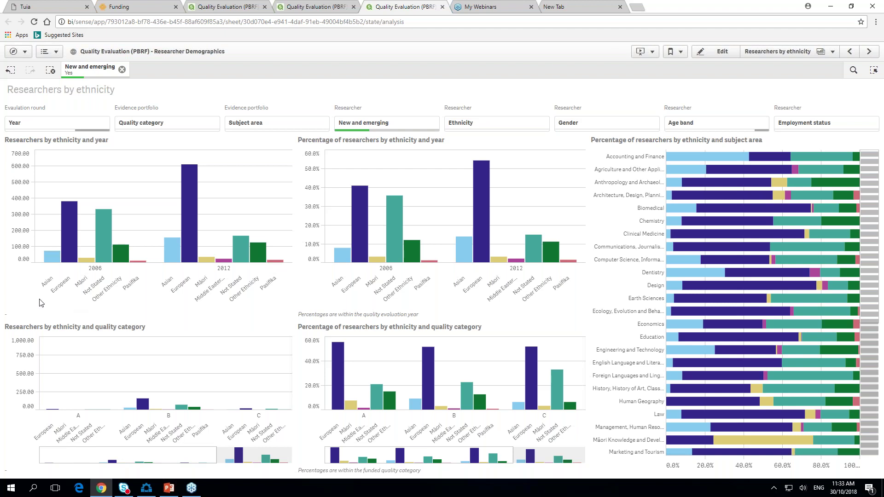
Inspect the 2006 Māori and European values in the Researchers by ethnicity and year chart, discarding each selection
left_click(84, 262)
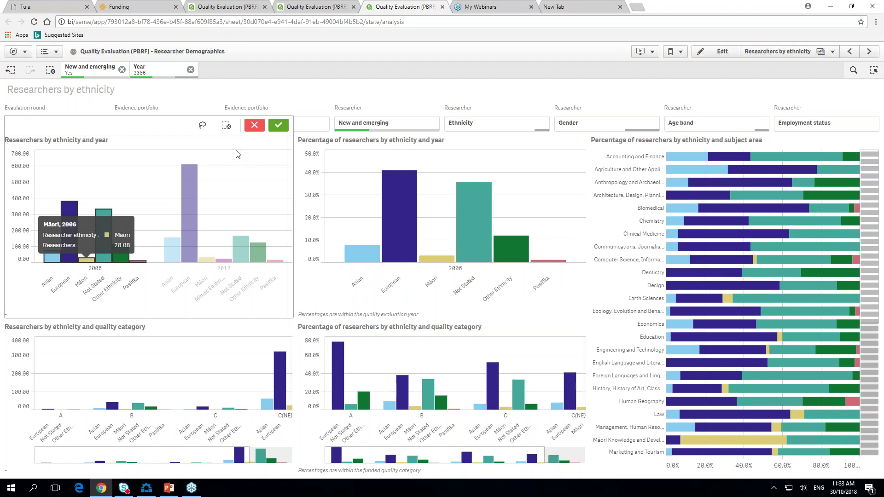
left_click(256, 124)
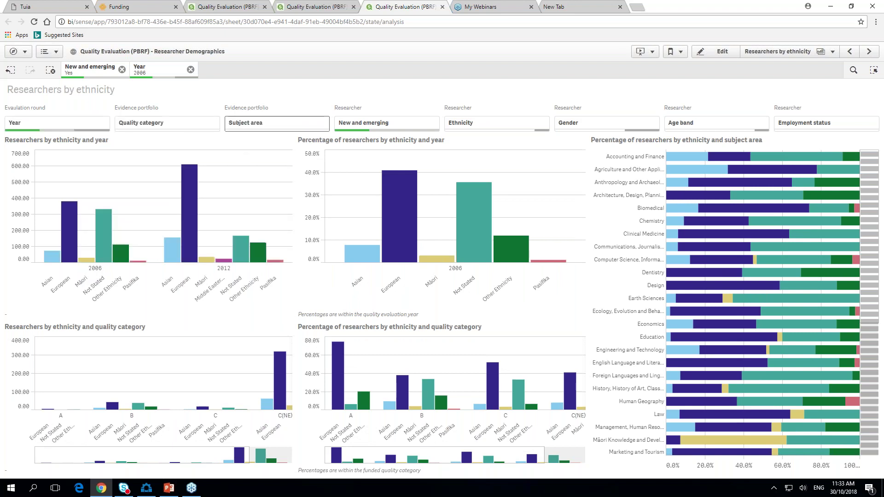
left_click(67, 227)
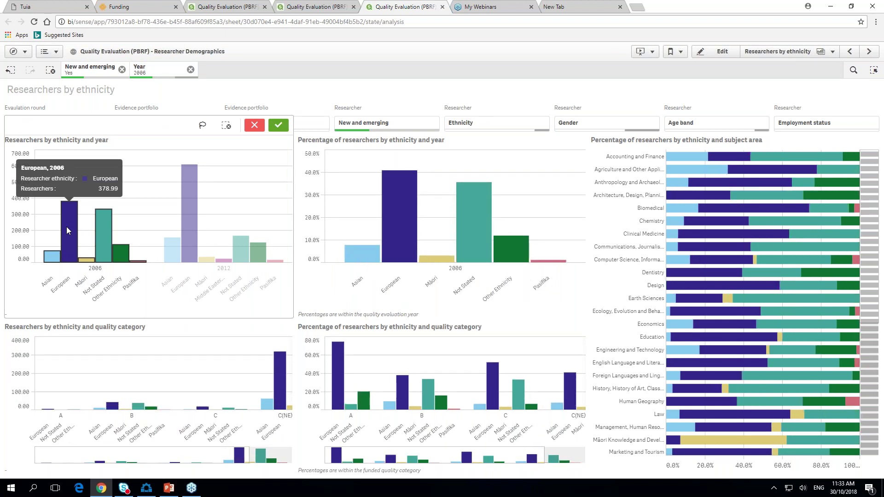
left_click(255, 126)
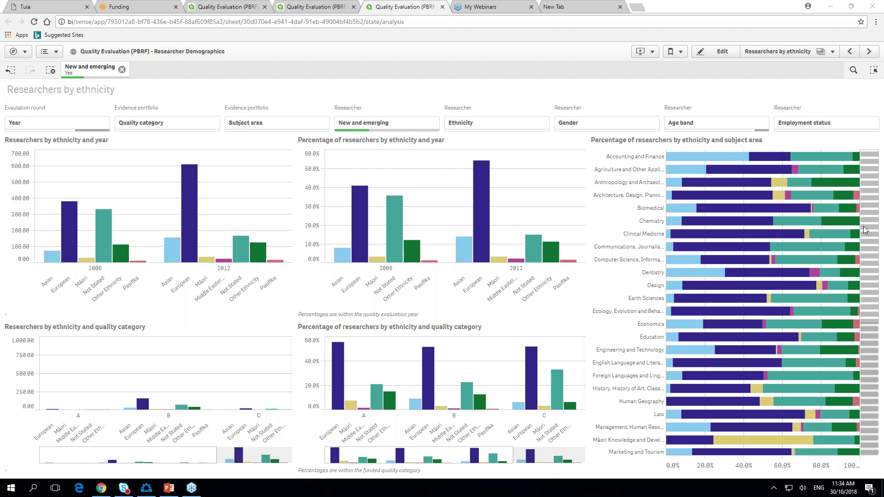
Filter the sheet to the Public Health subject from the percentage of researchers by ethnicity and subject area chart
left_click_drag(873, 233, 882, 407)
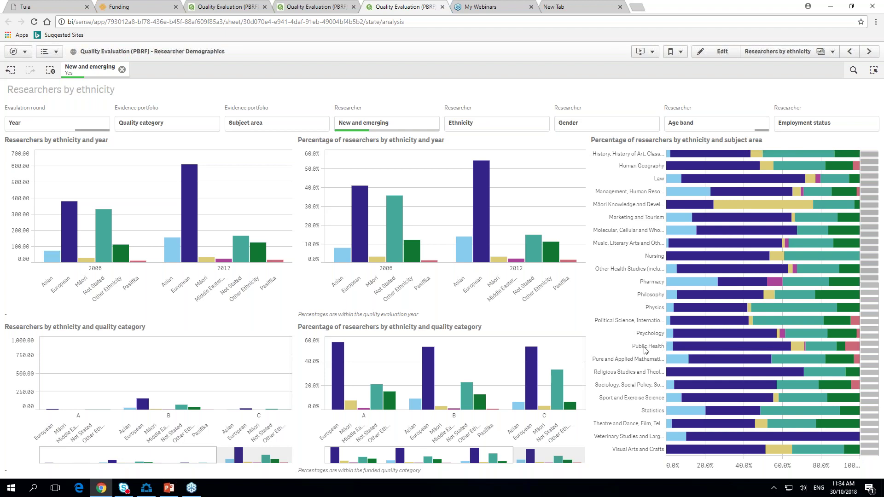
left_click(688, 346)
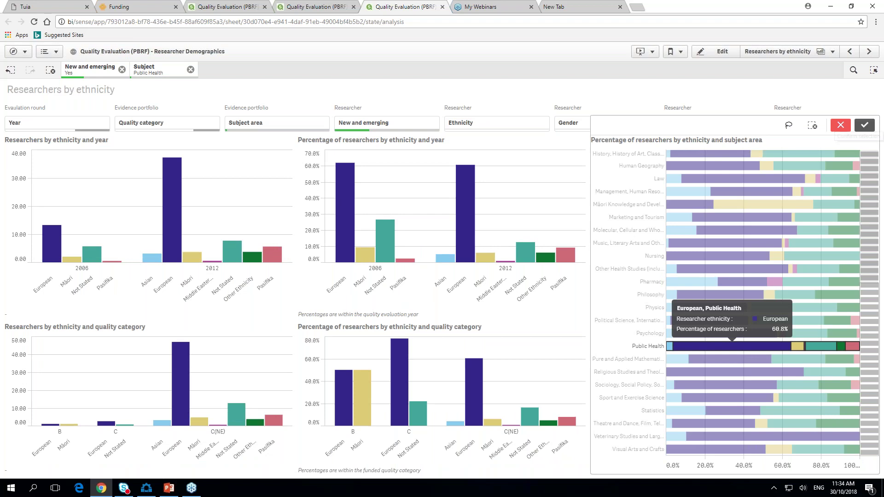
left_click(864, 125)
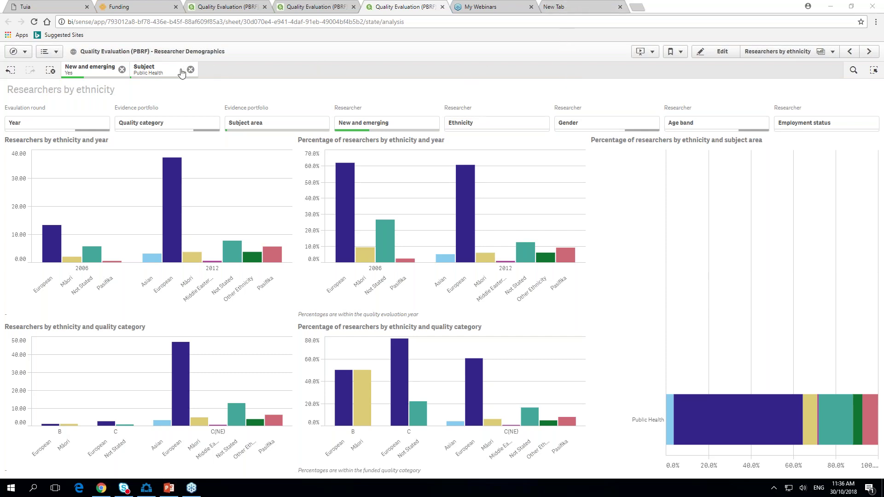
Clear the subject and new and emerging filters and go to the Researchers by gender sheet
left_click(190, 70)
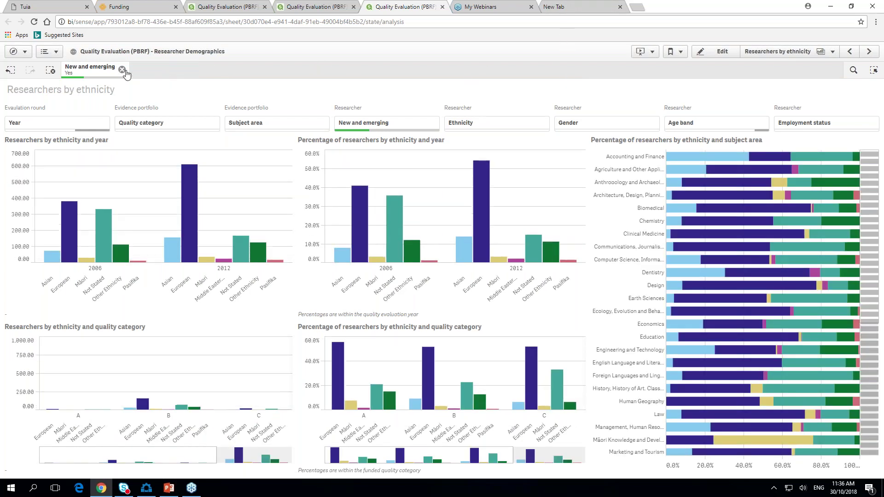
left_click(122, 69)
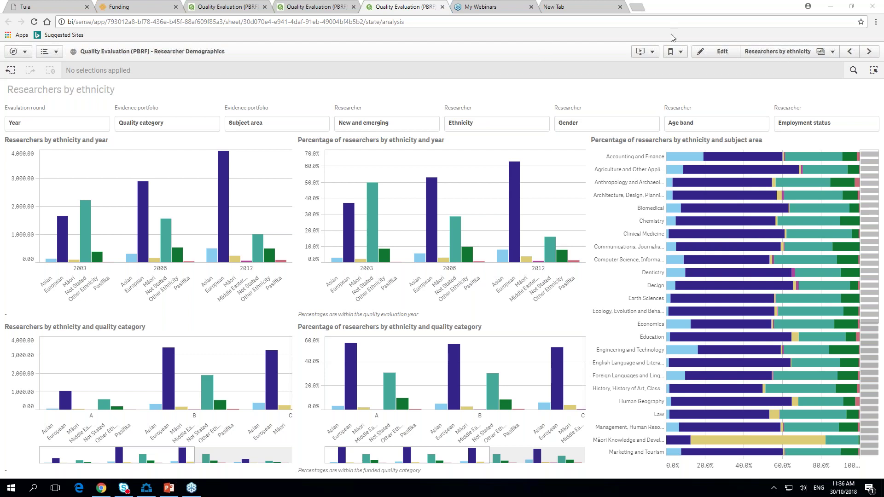
left_click(867, 53)
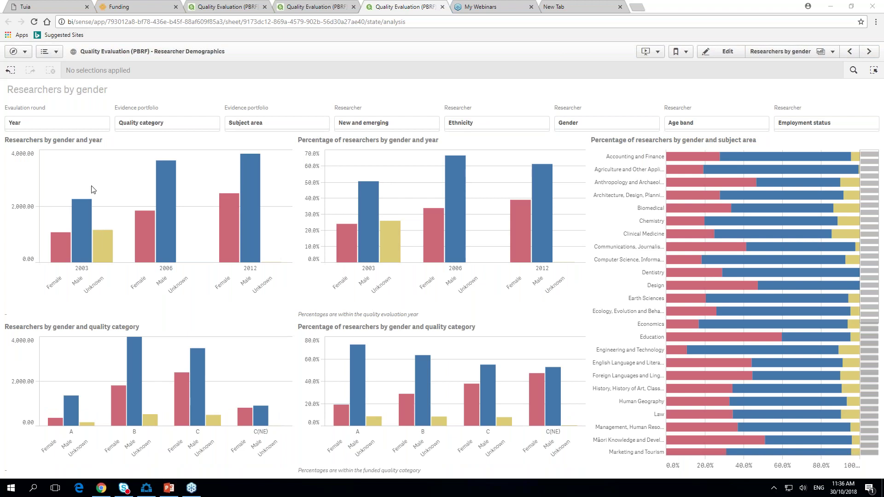
Filter the subject area to Physics on the Researchers by gender sheet
left_click(290, 132)
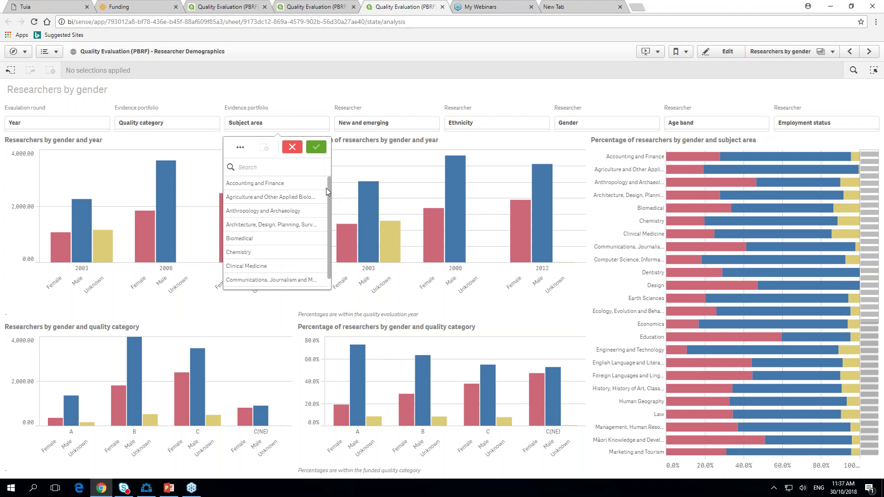
left_click_drag(327, 188, 328, 253)
left_click(236, 258)
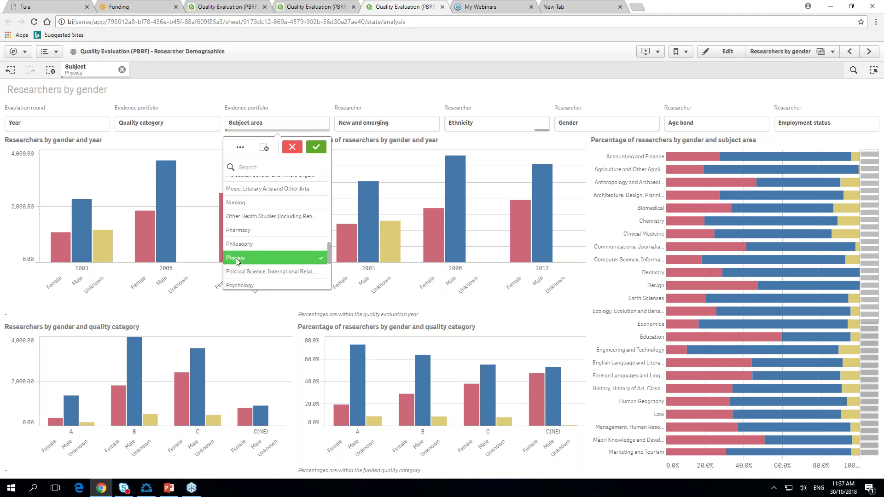
left_click(318, 147)
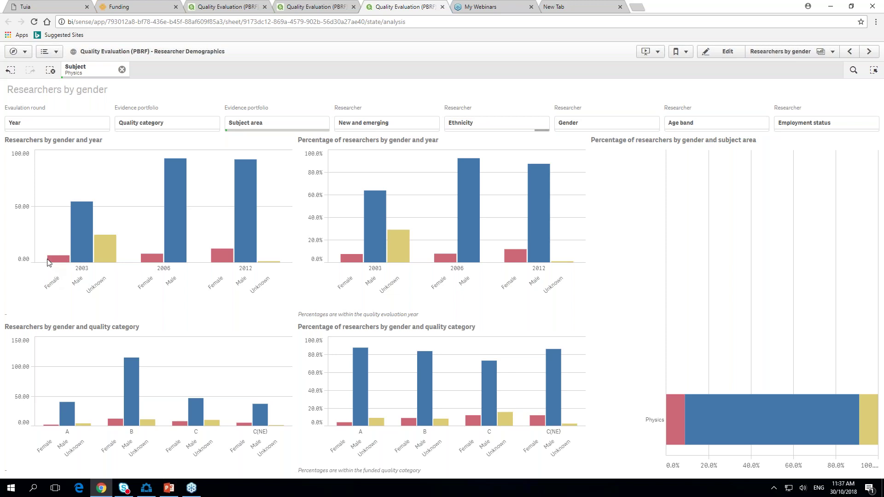
Inspect the 2012 Female value in the Researchers by gender and year chart and discard the selection
left_click(222, 257)
mouse_move(222, 255)
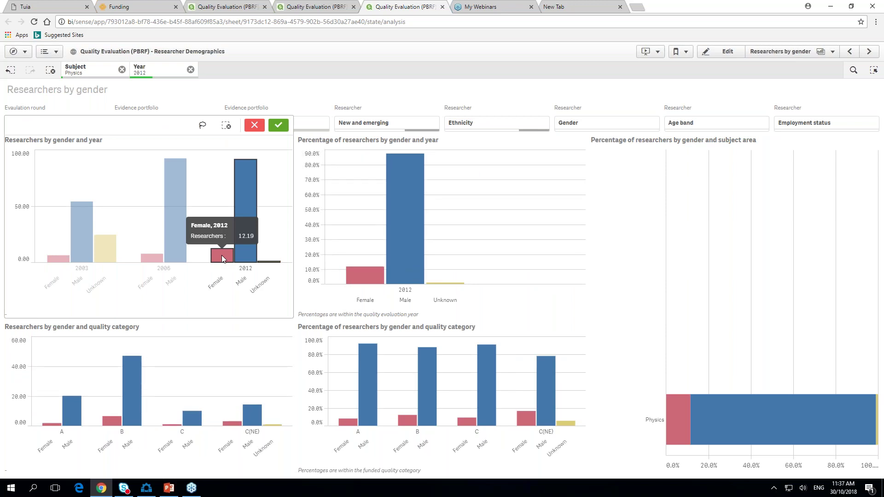
left_click(255, 126)
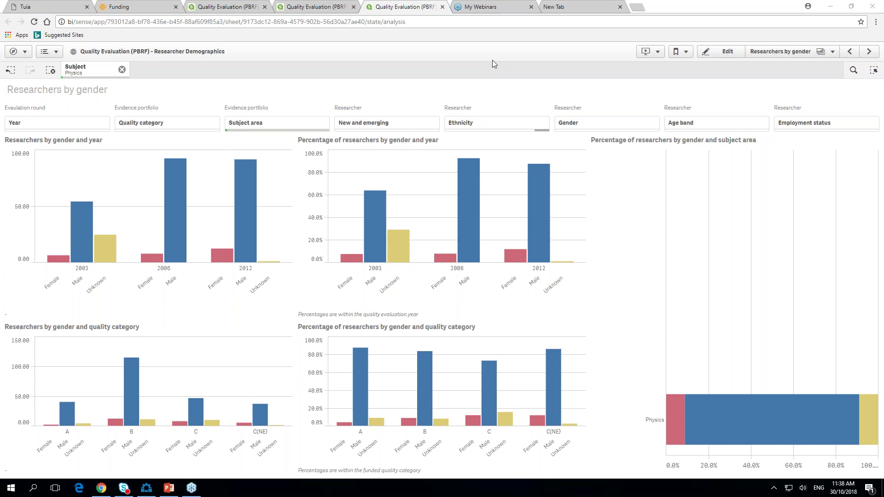
Narrow the Physics researchers to the 30 to 39 age band and to new and emerging Yes
left_click(709, 128)
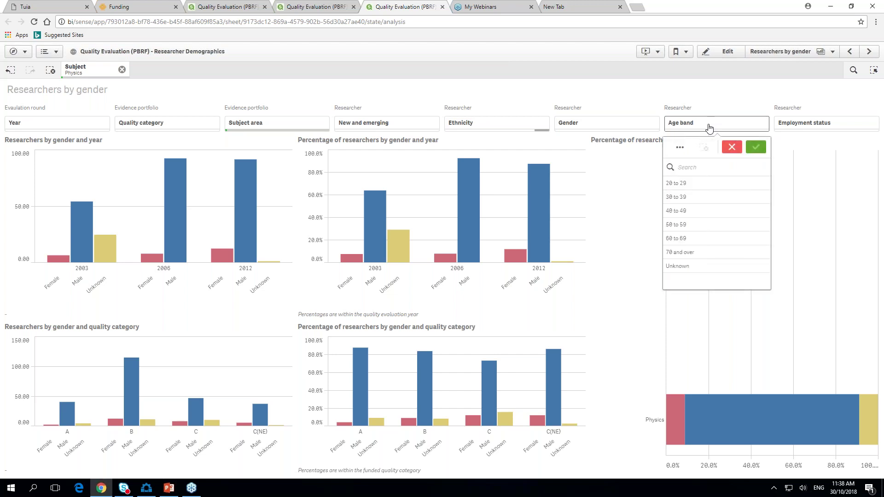
left_click(699, 197)
left_click(755, 146)
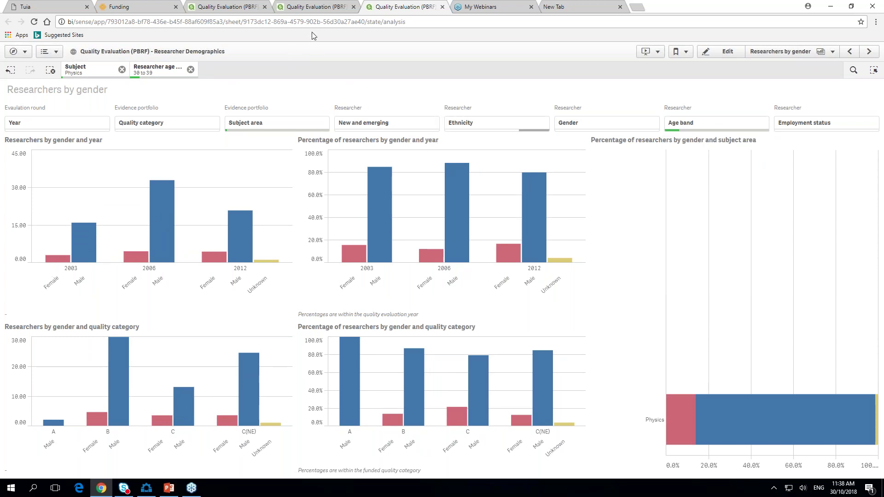
left_click(418, 126)
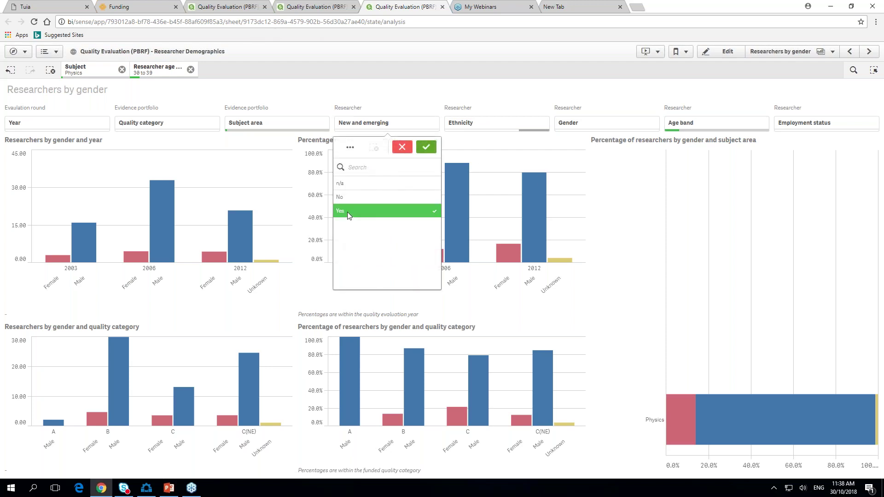
left_click(350, 211)
left_click(426, 147)
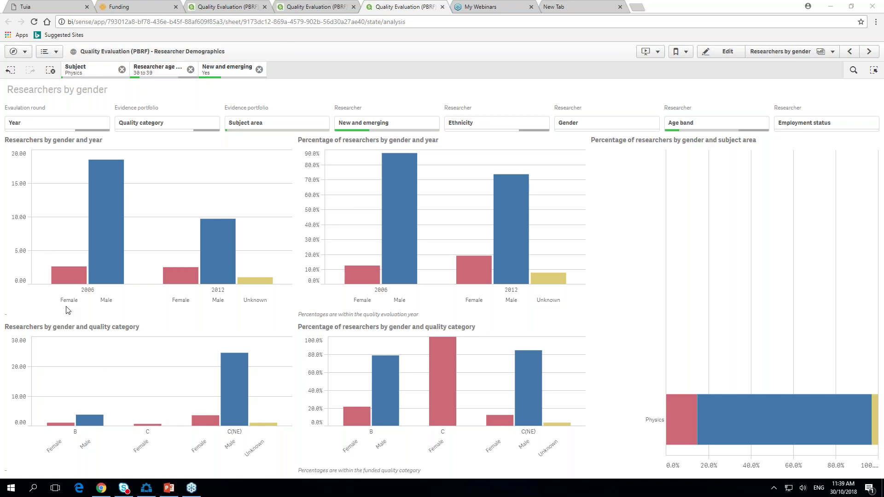
Inspect the 2006 and 2012 Female values by year and the 2012 Female percentage by year, discarding each selection
left_click(57, 277)
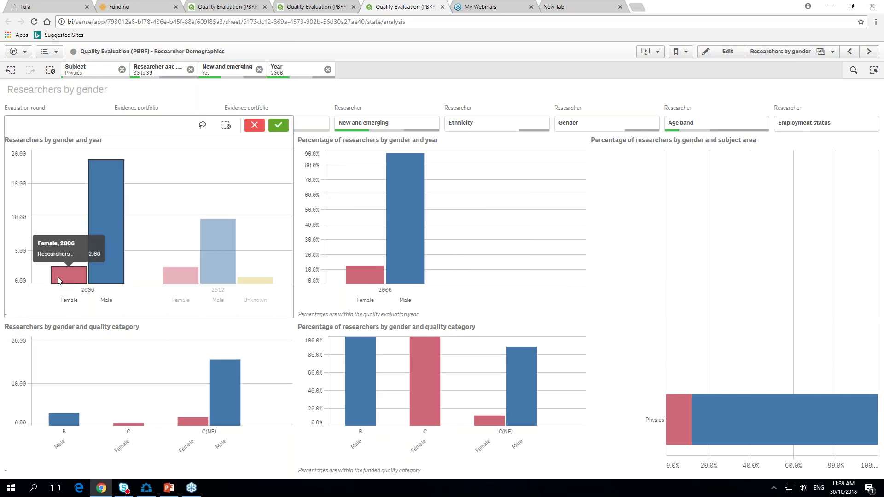
left_click(254, 125)
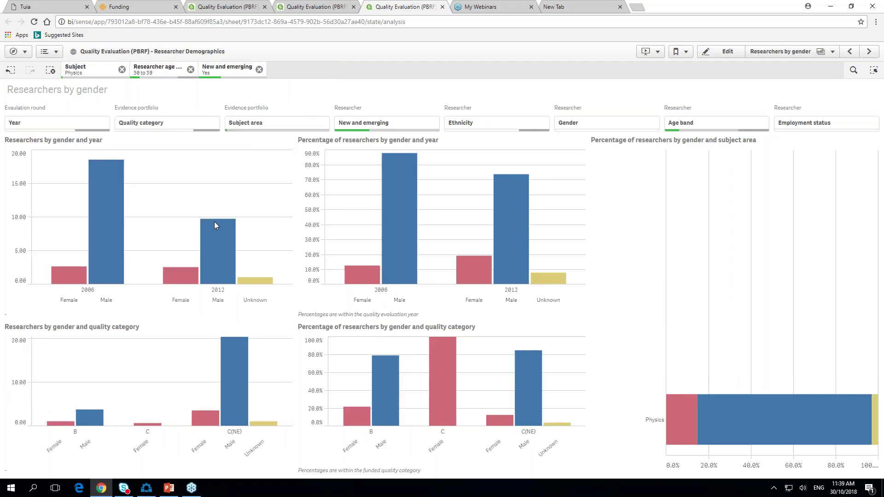
left_click(185, 277)
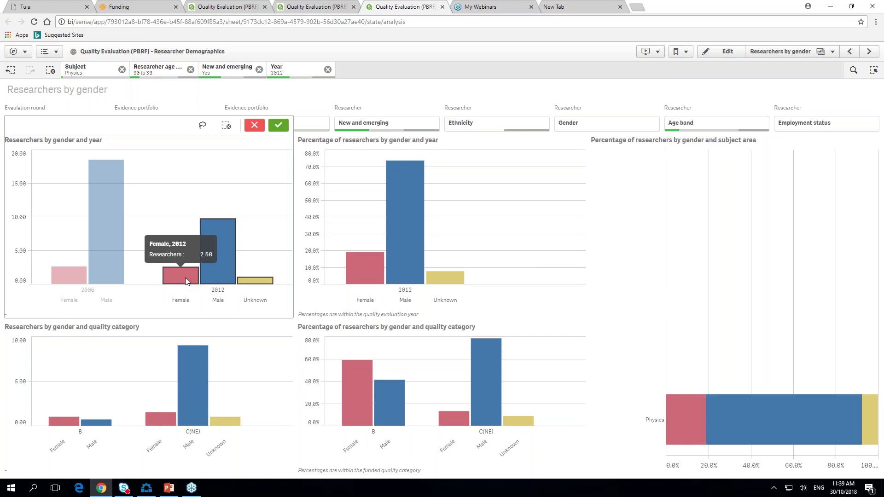
left_click(254, 125)
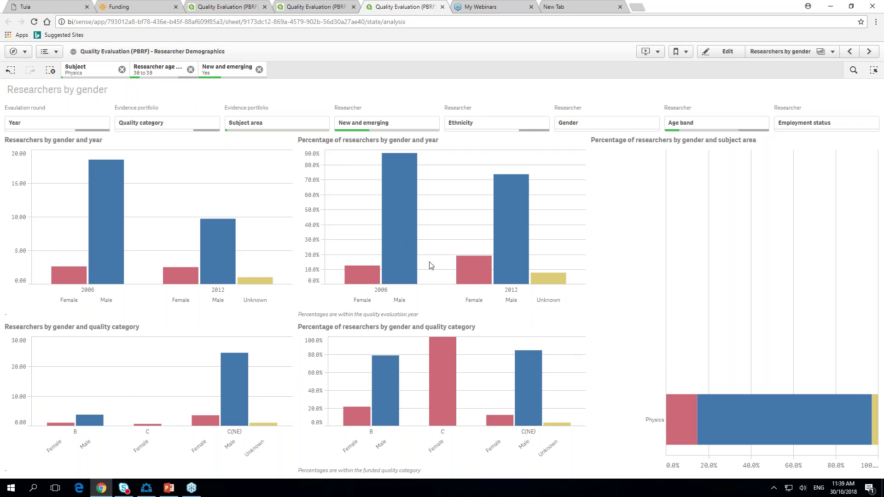
left_click(478, 276)
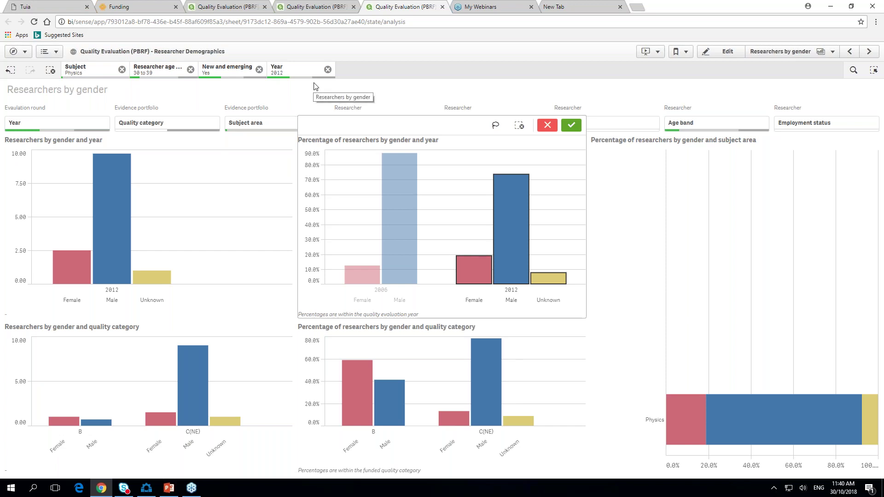
left_click(546, 124)
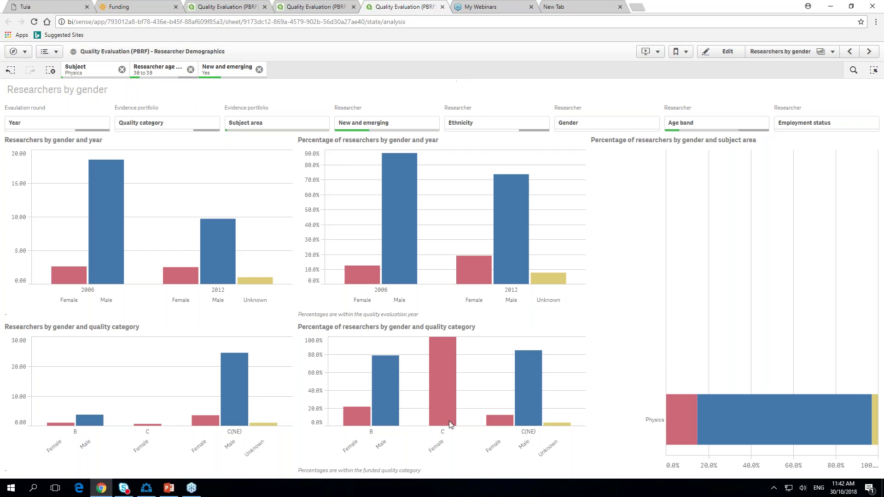
Switch to the PowerPoint webinar presentation and start the slide show from slide 20, "That's all folks"
left_click(169, 488)
left_click(73, 438)
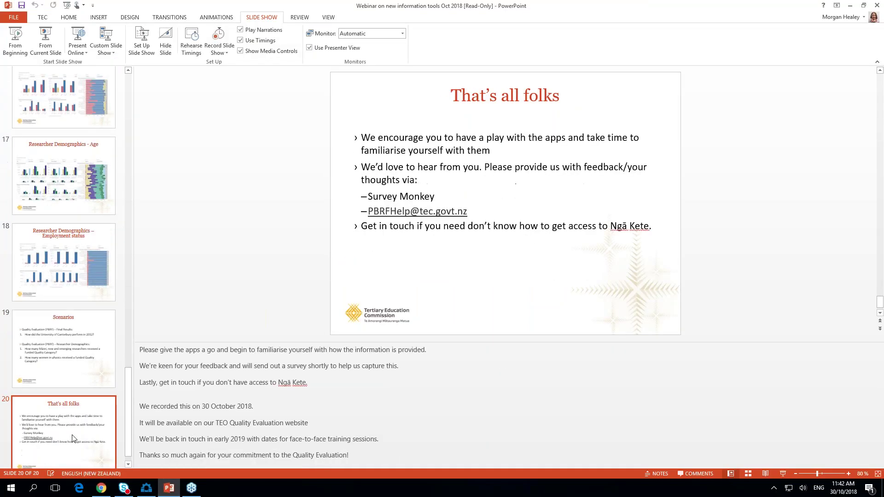
left_click(48, 34)
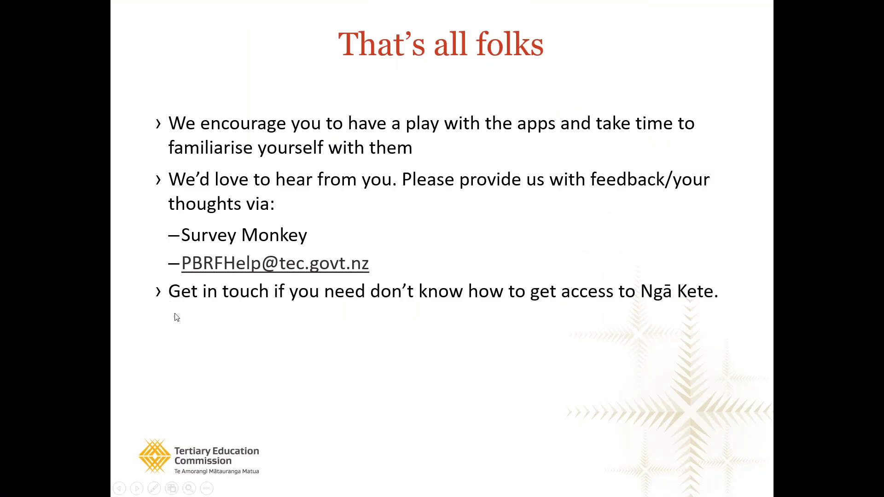